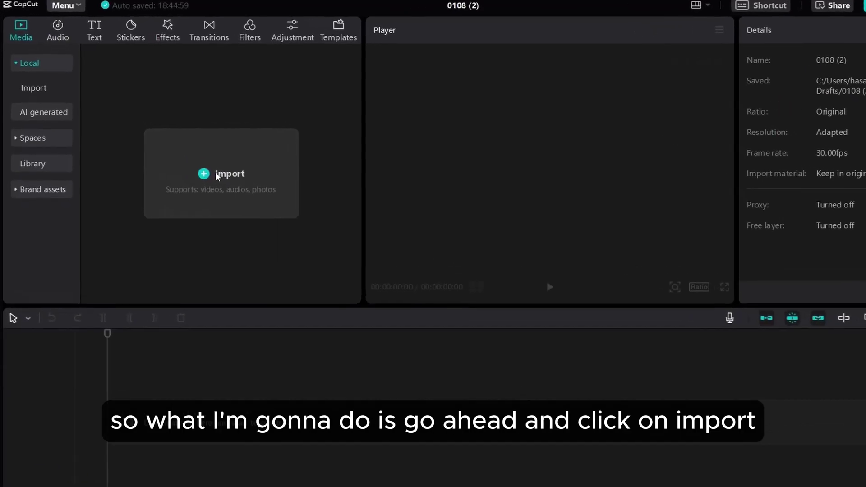
Step: Import Video3.mov, Video2.mov, Music.mp3 and Video.mov from the Test Video folder into the project
{"action": "left_click", "coordinate": [307, 225]}
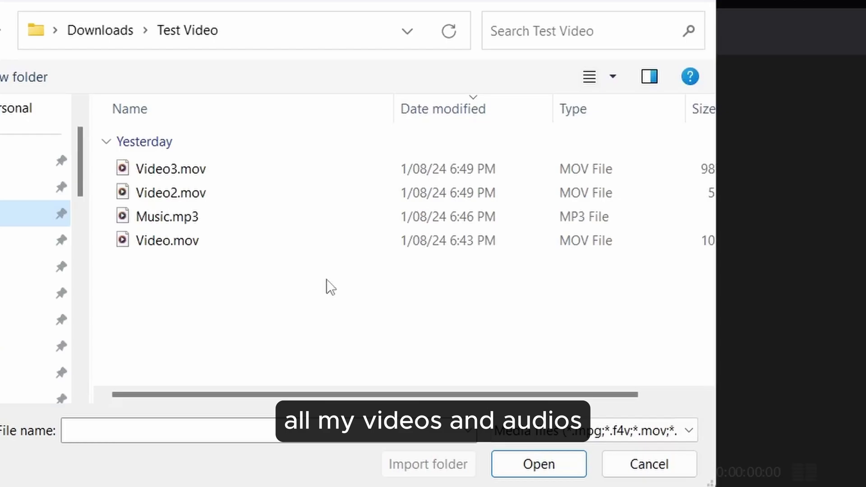
{"action": "left_click_drag", "start_coordinate": [299, 282], "coordinate": [207, 170]}
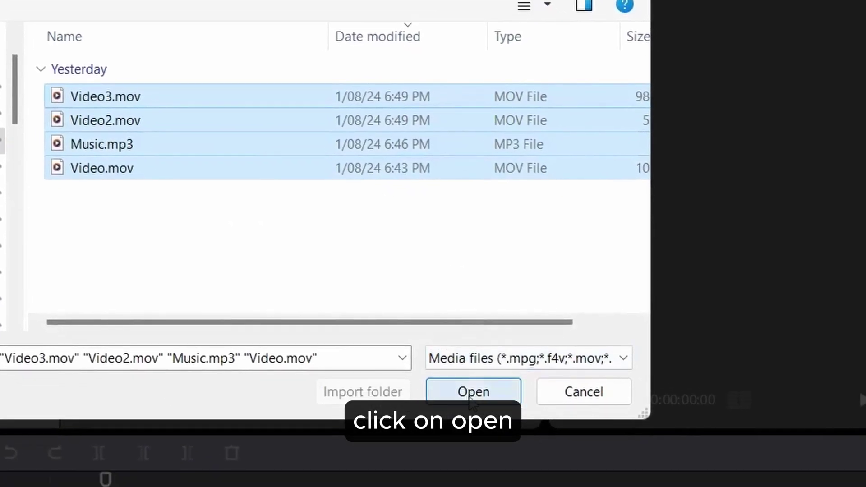
{"action": "left_click", "coordinate": [519, 441]}
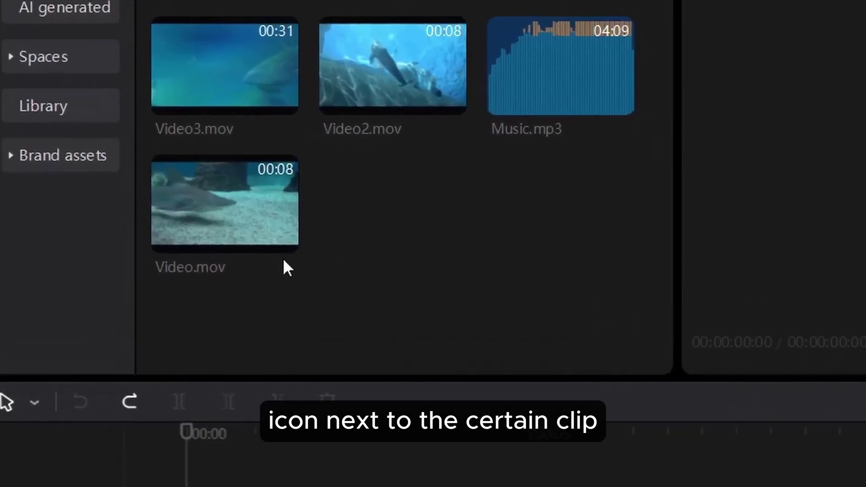
Step: Add Video.mov from the media library to the timeline and delete that clip again
{"action": "mouse_move", "coordinate": [213, 232]}
{"action": "left_click", "coordinate": [321, 245]}
{"action": "left_click", "coordinate": [343, 321]}
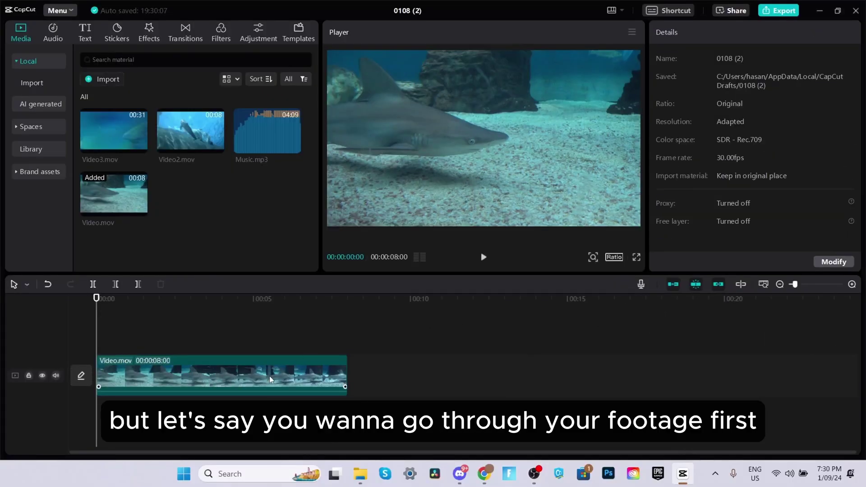
{"action": "left_click", "coordinate": [270, 377]}
{"action": "key", "text": "Delete"}
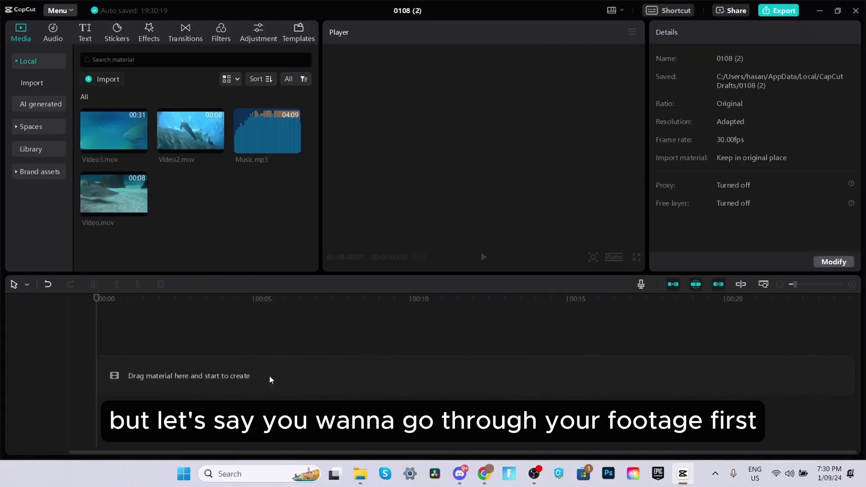
Step: Place the full-length Video.mov from the media library at the start of the empty timeline
{"action": "mouse_move", "coordinate": [102, 195]}
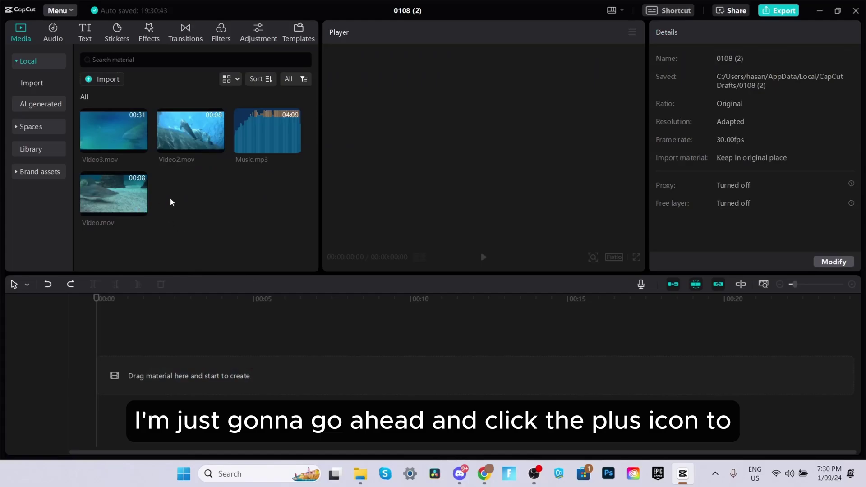
{"action": "left_click", "coordinate": [136, 194]}
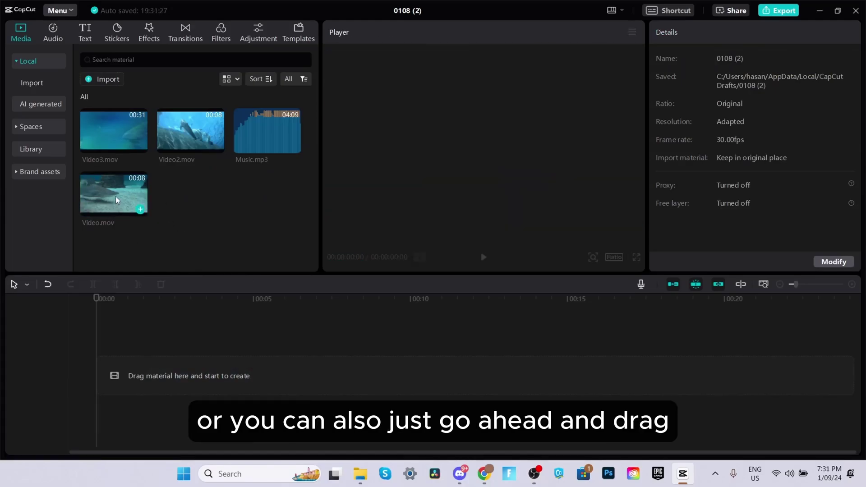
{"action": "left_click_drag", "start_coordinate": [116, 196], "coordinate": [140, 375]}
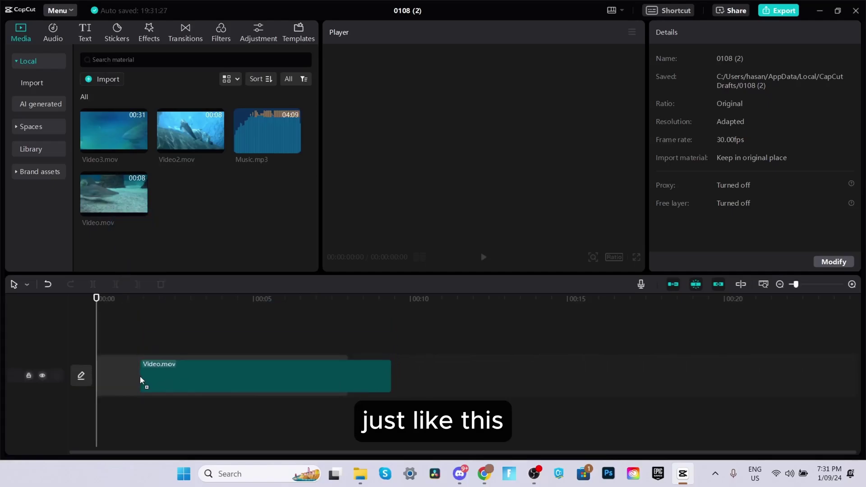
{"action": "left_click_drag", "start_coordinate": [140, 375], "coordinate": [140, 375]}
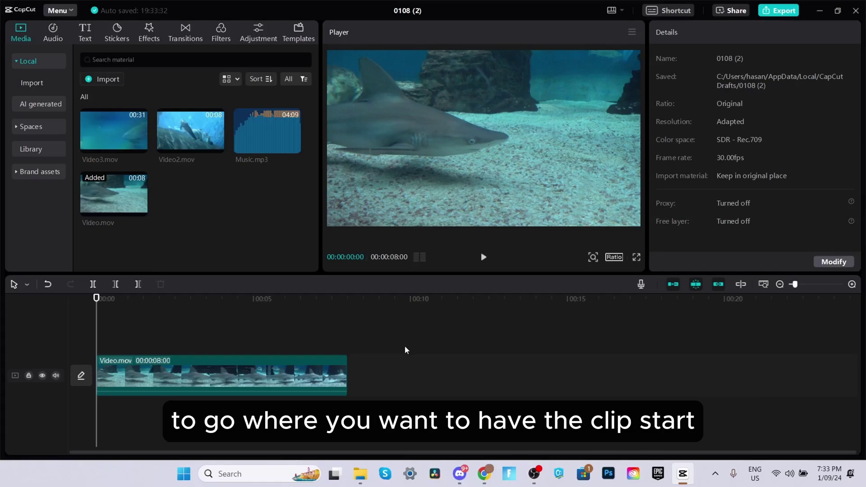
Step: Preview Video.mov in the media library, pause at 00:00:01:27 and set the in point there
{"action": "left_click", "coordinate": [109, 190]}
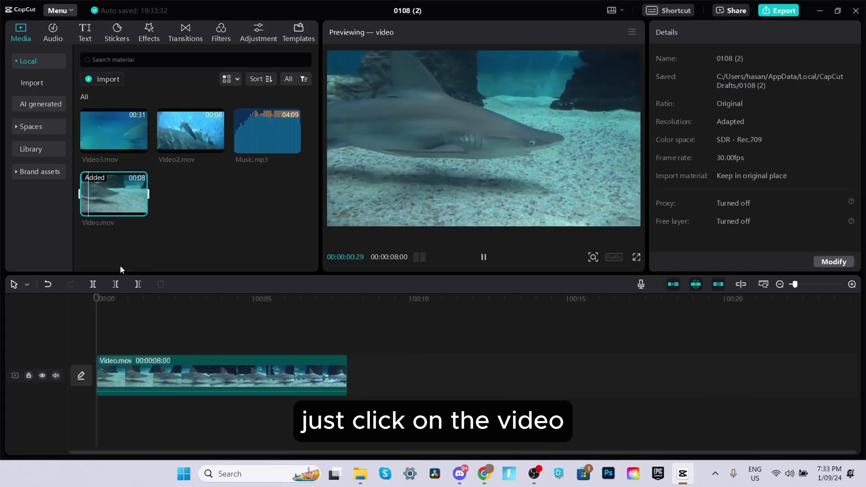
{"action": "key", "text": "space"}
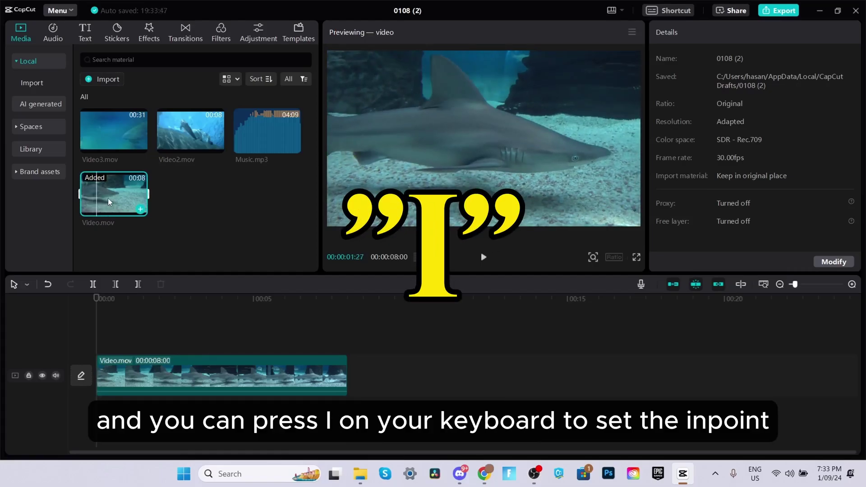
{"action": "key", "text": "i"}
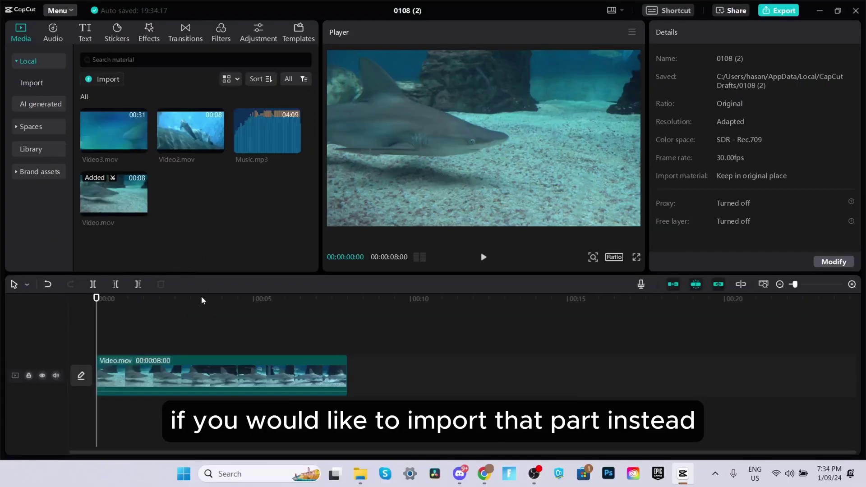
Step: Delete the original full-length clip and place the shortened Video.mov at the start of the timeline
{"action": "left_click", "coordinate": [224, 375]}
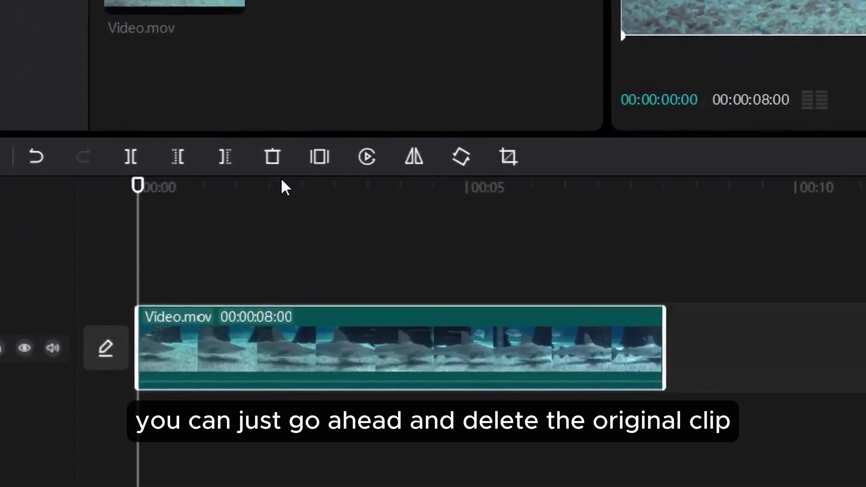
{"action": "left_click", "coordinate": [273, 156]}
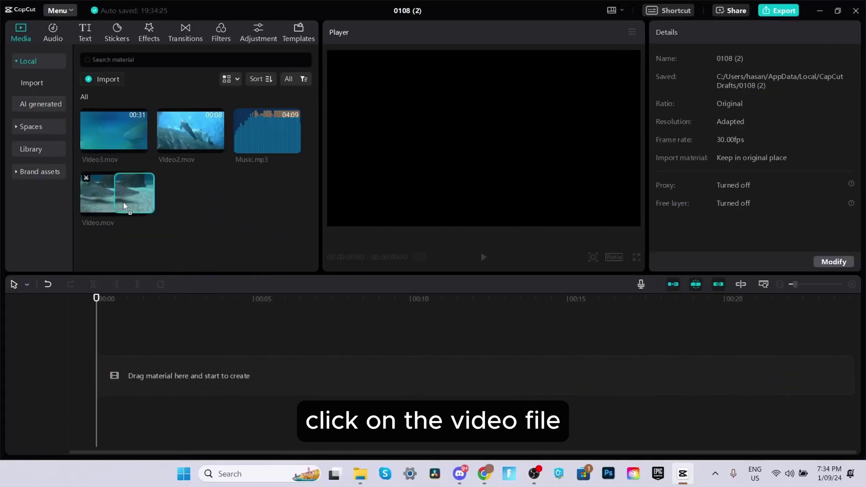
{"action": "left_click_drag", "start_coordinate": [123, 203], "coordinate": [115, 372]}
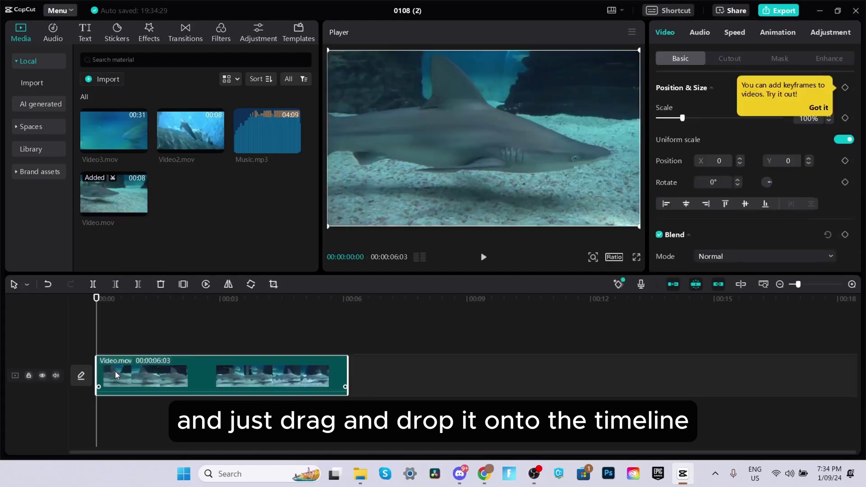
{"action": "key", "text": "space"}
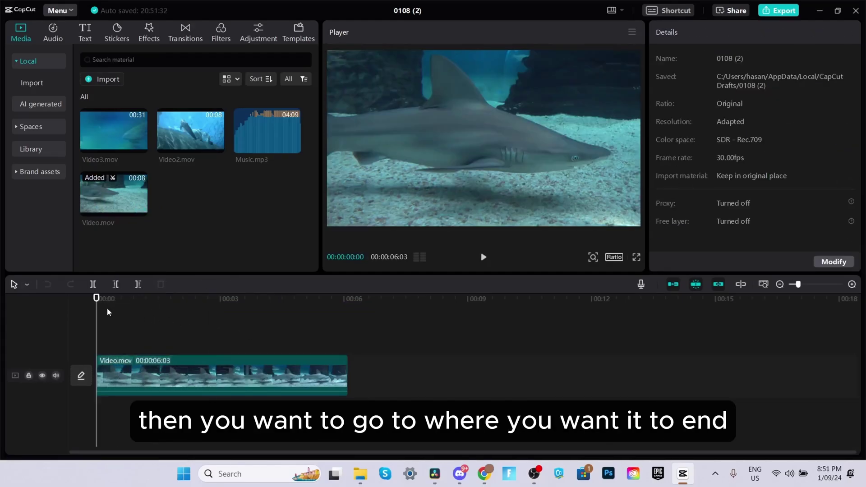
Step: Try setting an out point on the timeline clip at 00:00:04:11, and undo it
{"action": "left_click", "coordinate": [276, 301]}
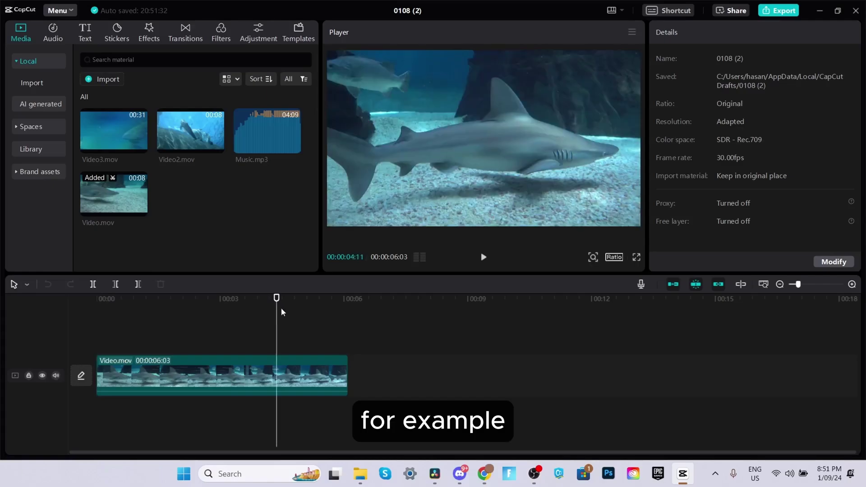
{"action": "left_click", "coordinate": [299, 353]}
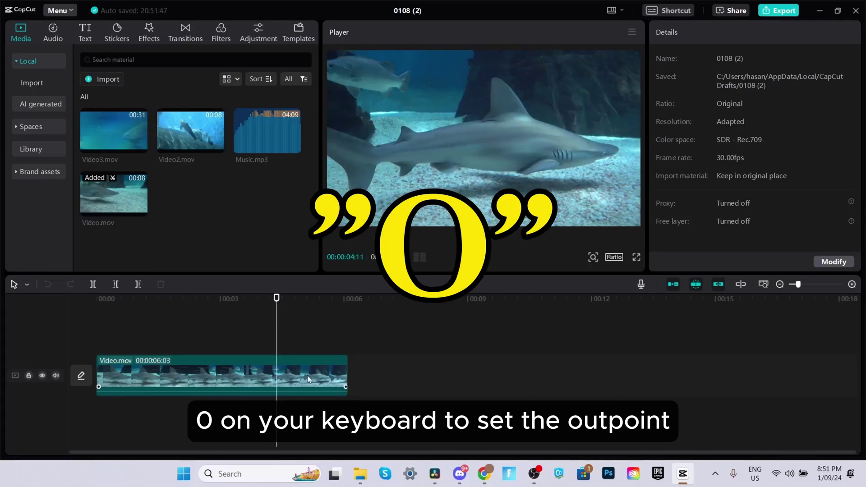
{"action": "left_click", "coordinate": [307, 375]}
{"action": "key", "text": "o"}
{"action": "key", "text": "ctrl+z"}
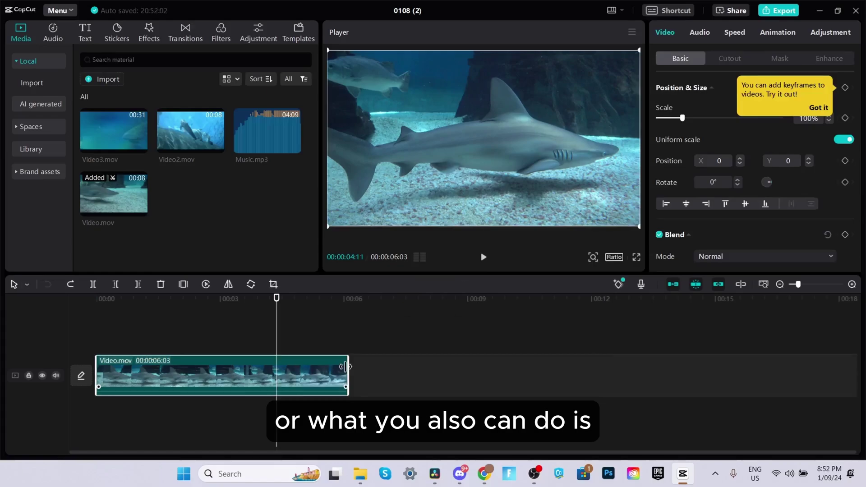
Step: Trim the end of the Video.mov timeline clip back to 00:00:04:11 and deselect the clip
{"action": "left_click_drag", "start_coordinate": [349, 371], "coordinate": [277, 374]}
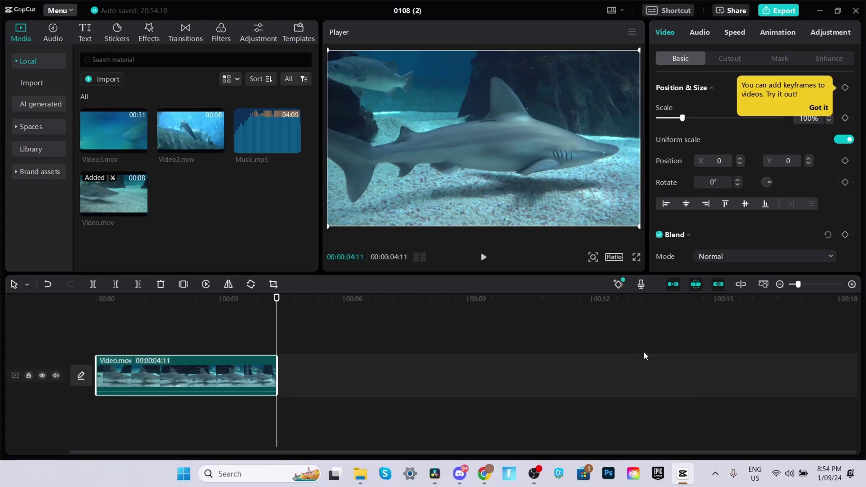
{"action": "left_click", "coordinate": [232, 344]}
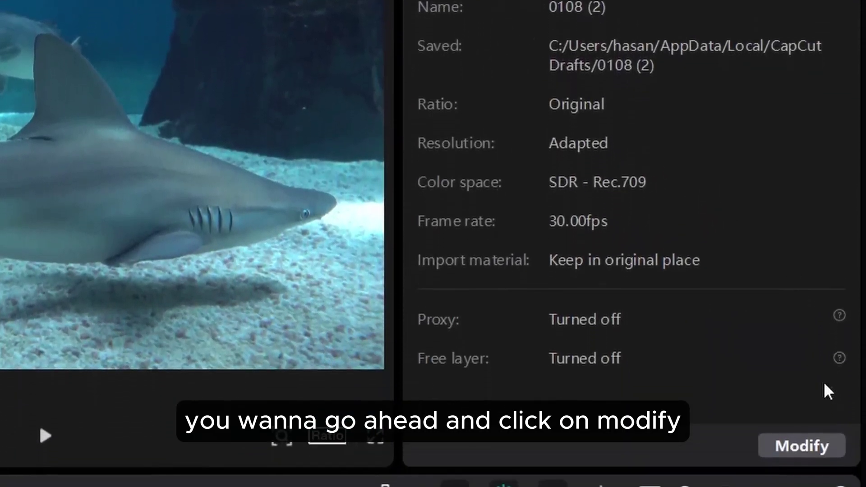
Step: Open the project settings, try the 16:9 and 9:16 aspect ratios, and return the ratio to Original
{"action": "left_click", "coordinate": [802, 446]}
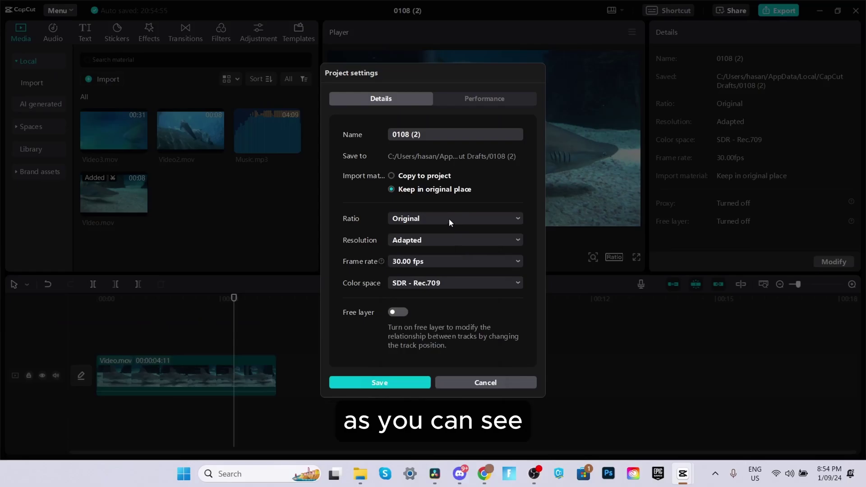
{"action": "left_click", "coordinate": [433, 218]}
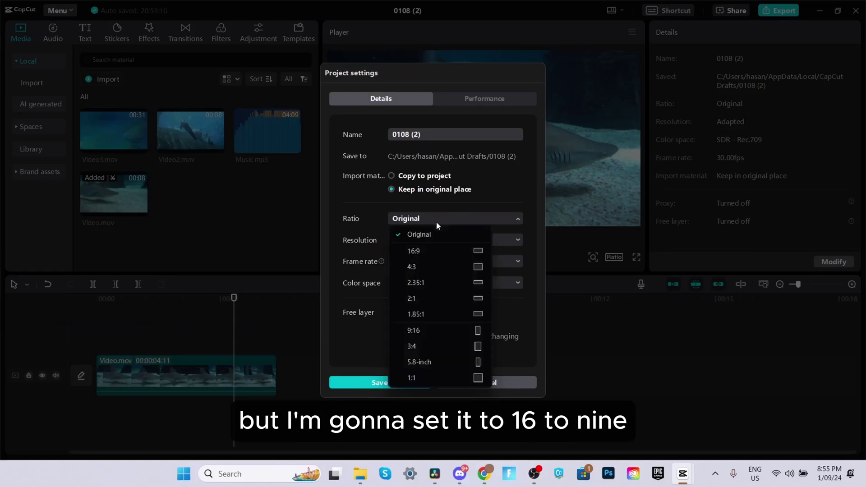
{"action": "left_click", "coordinate": [423, 249]}
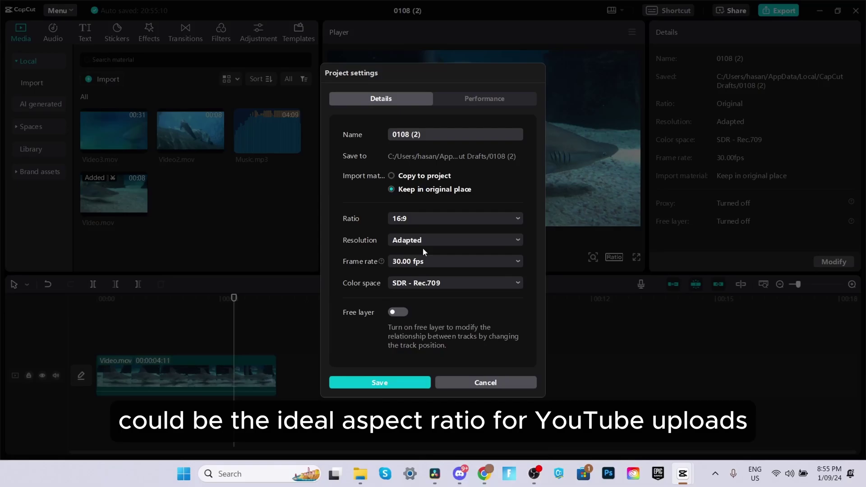
{"action": "left_click", "coordinate": [445, 219]}
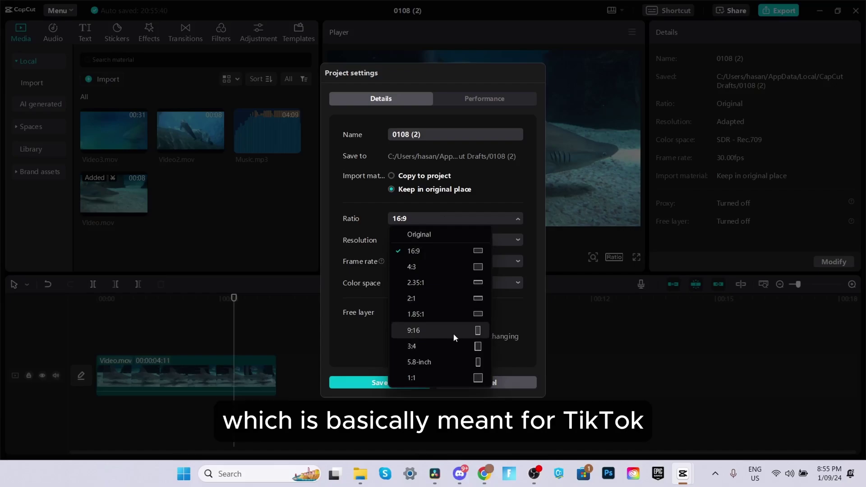
{"action": "left_click", "coordinate": [454, 332]}
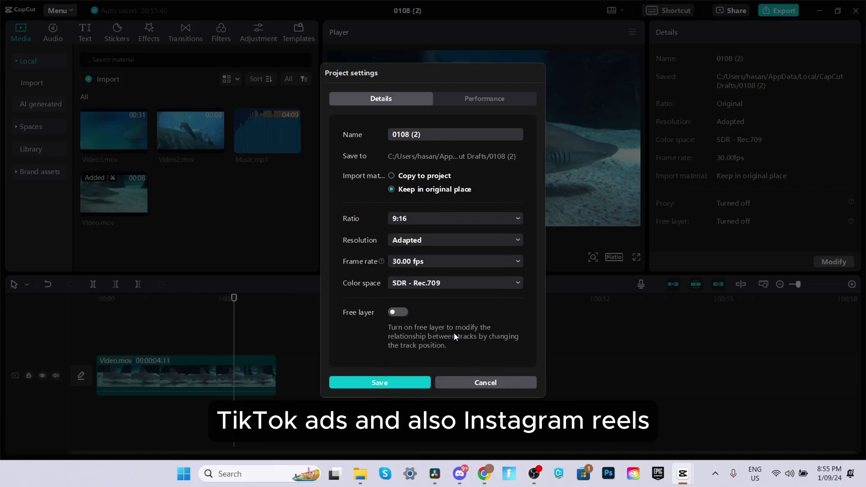
{"action": "left_click", "coordinate": [461, 218]}
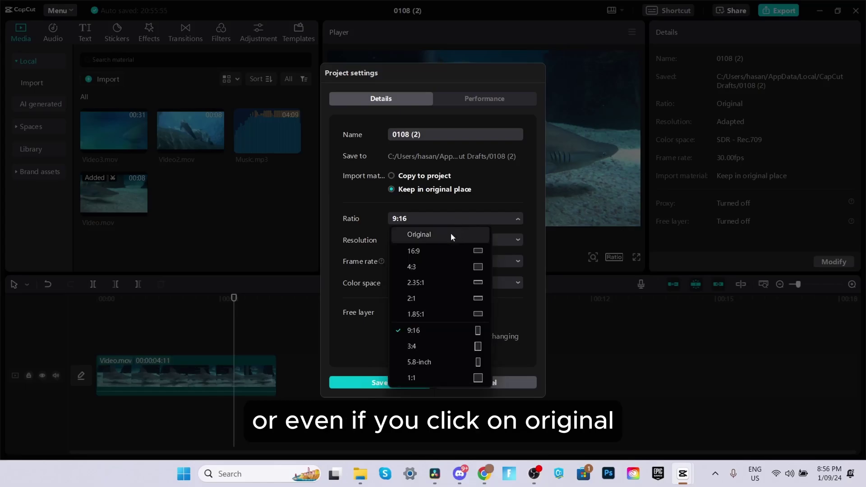
{"action": "left_click", "coordinate": [451, 233]}
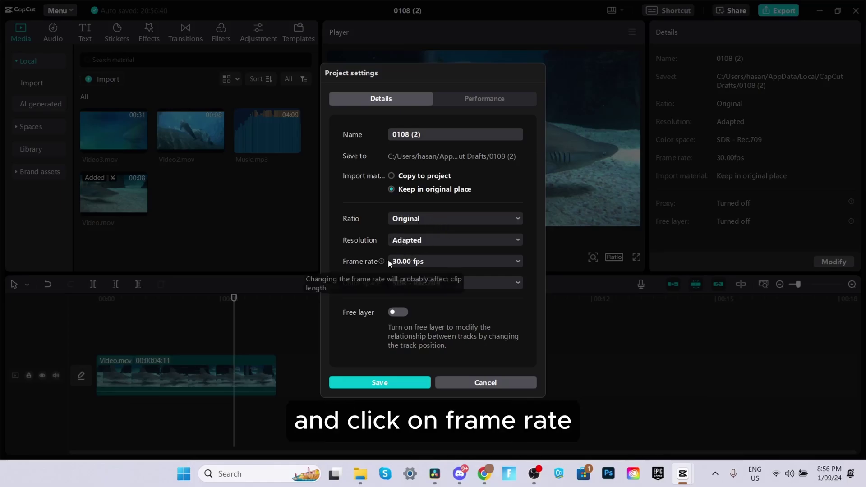
Step: Try a project frame rate of 24 fps, and set it to 60 fps instead
{"action": "left_click", "coordinate": [412, 265]}
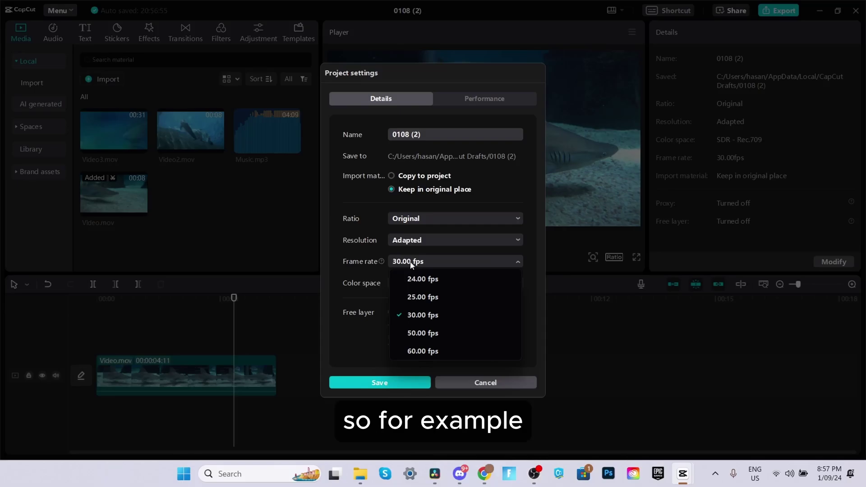
{"action": "left_click", "coordinate": [424, 279]}
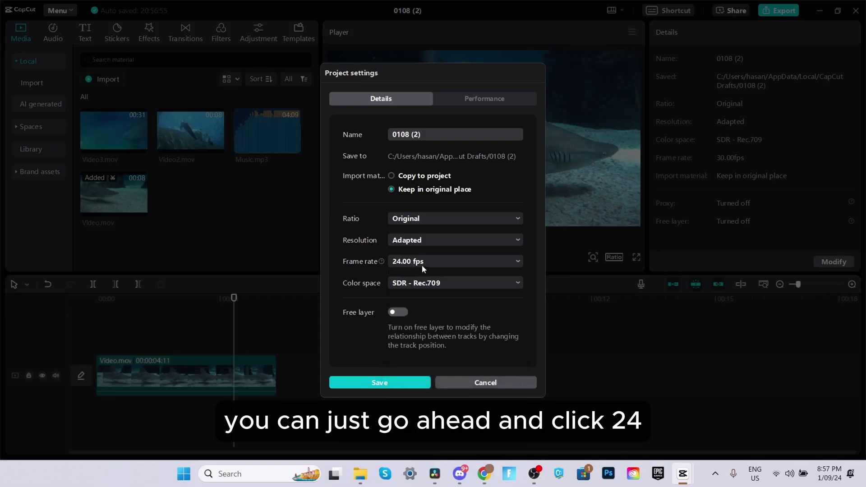
{"action": "left_click", "coordinate": [422, 265]}
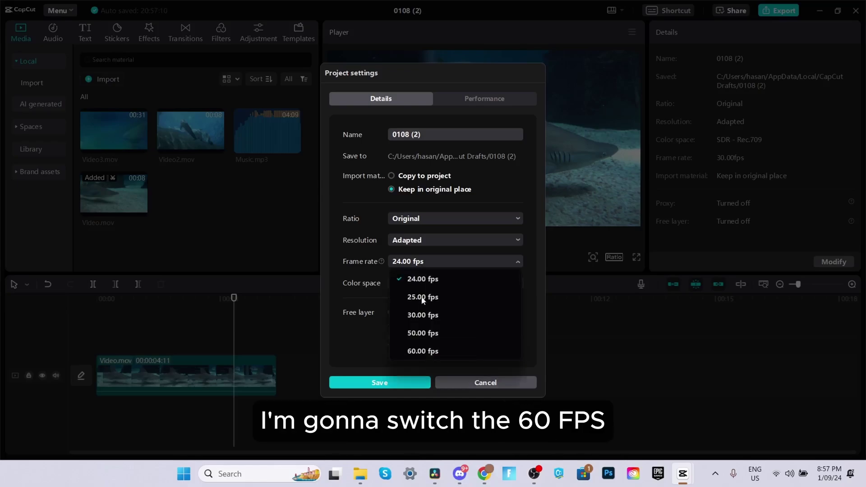
{"action": "left_click", "coordinate": [421, 352]}
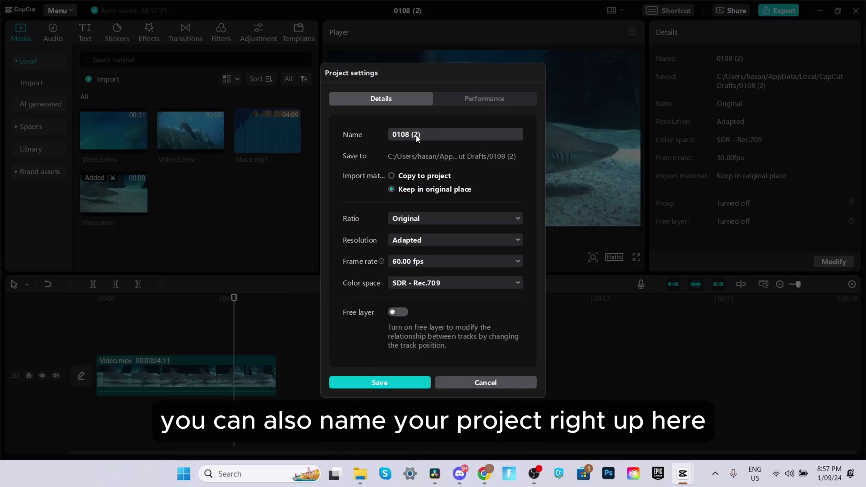
Step: Rename the project as "test project" and save the project settings
{"action": "left_click", "coordinate": [457, 131]}
{"action": "key", "text": "ctrl+a"}
{"action": "key", "text": "BackSpace"}
{"action": "type", "text": "test project"}
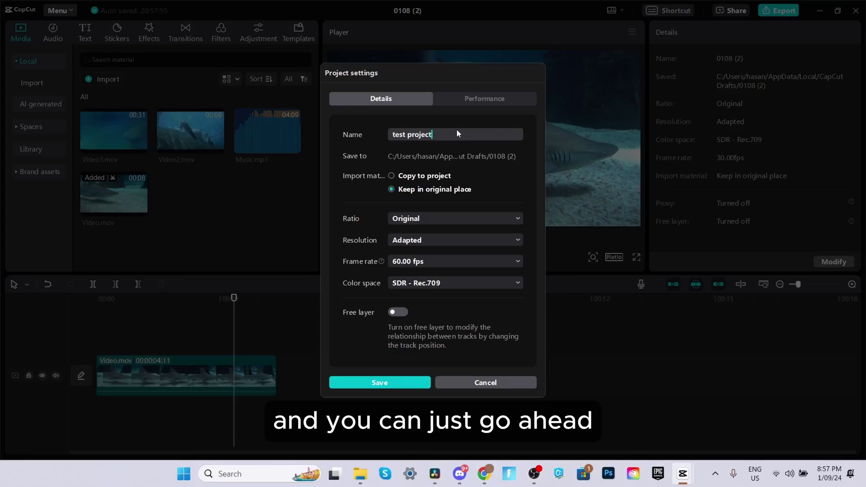
{"action": "left_click", "coordinate": [380, 382]}
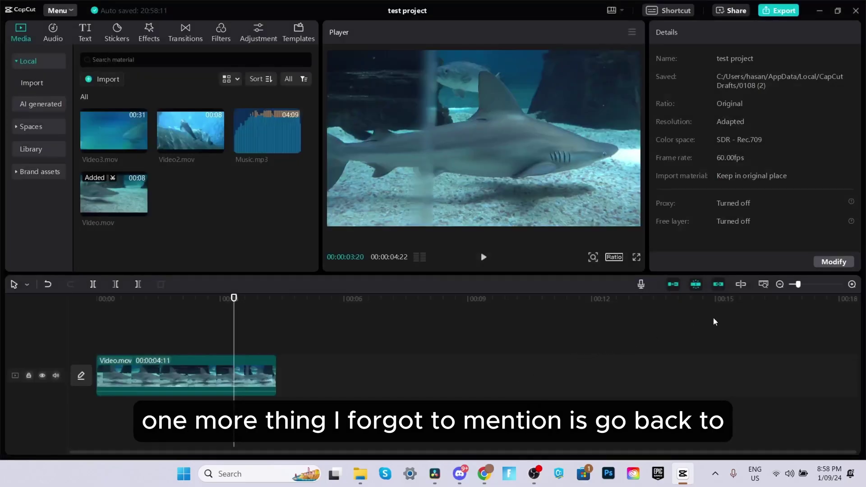
Step: Open the project settings and review the color space options, keeping SDR - Rec.709
{"action": "left_click", "coordinate": [849, 263]}
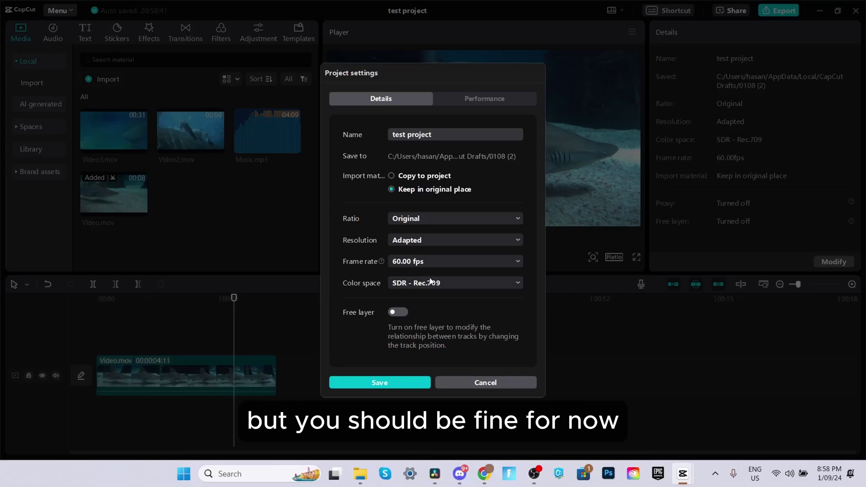
{"action": "left_click", "coordinate": [427, 284]}
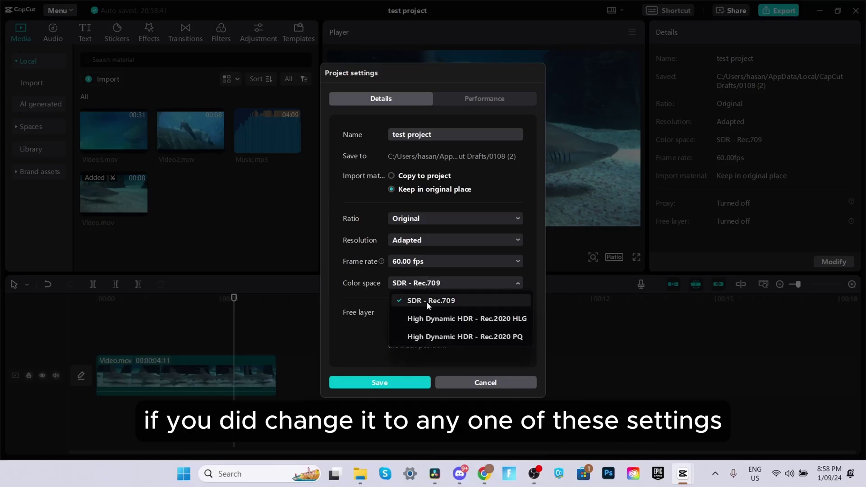
{"action": "left_click", "coordinate": [425, 285]}
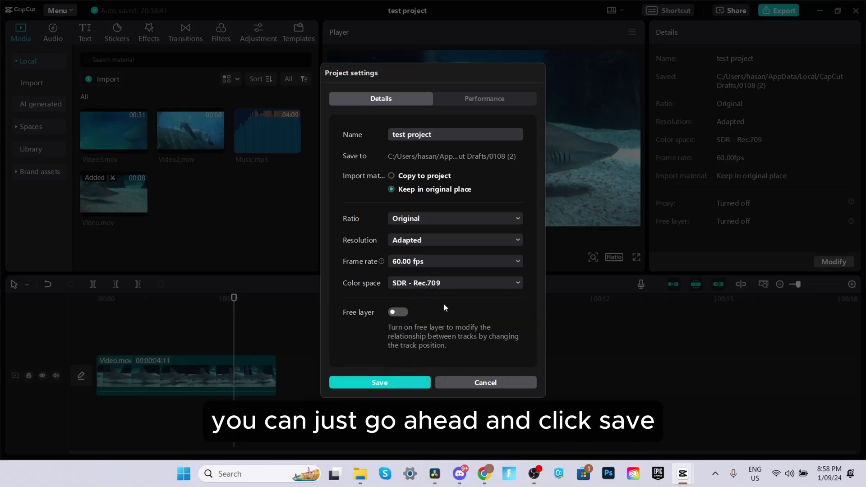
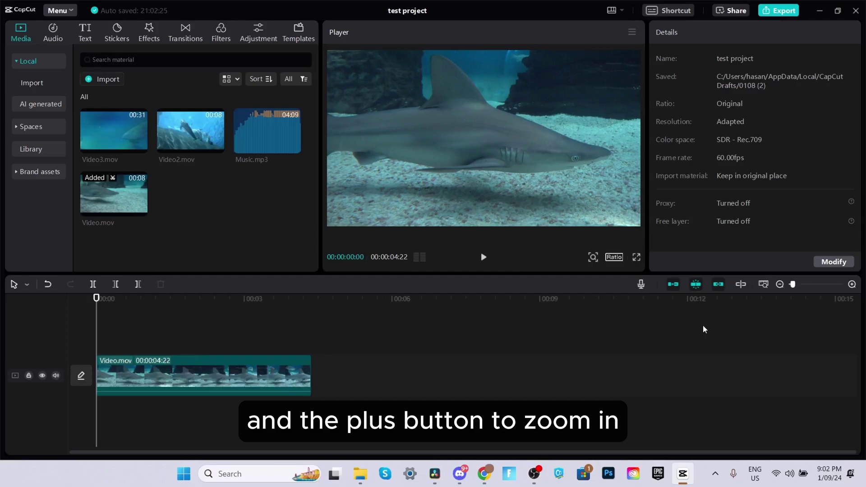
Step: Try scaling the Video.mov timeline clip down to 80%, and undo the scale change
{"action": "key", "text": "ctrl+plus"}
{"action": "key", "text": "ctrl+minus"}
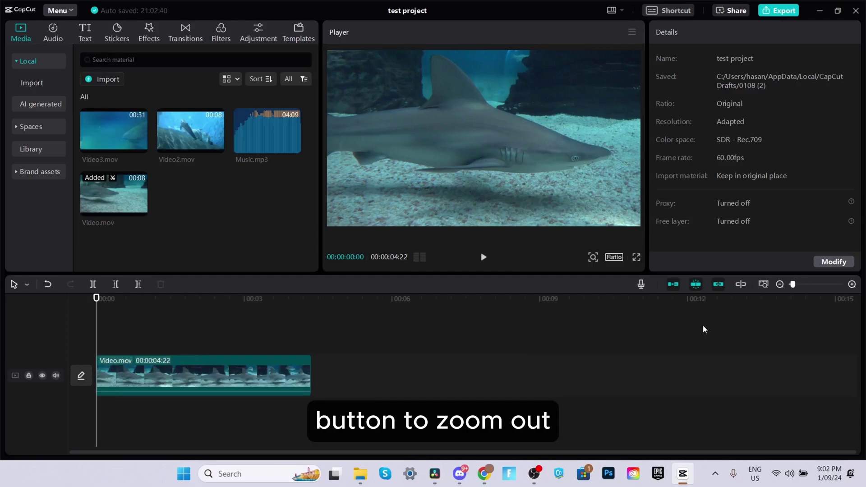
{"action": "left_click", "coordinate": [324, 381]}
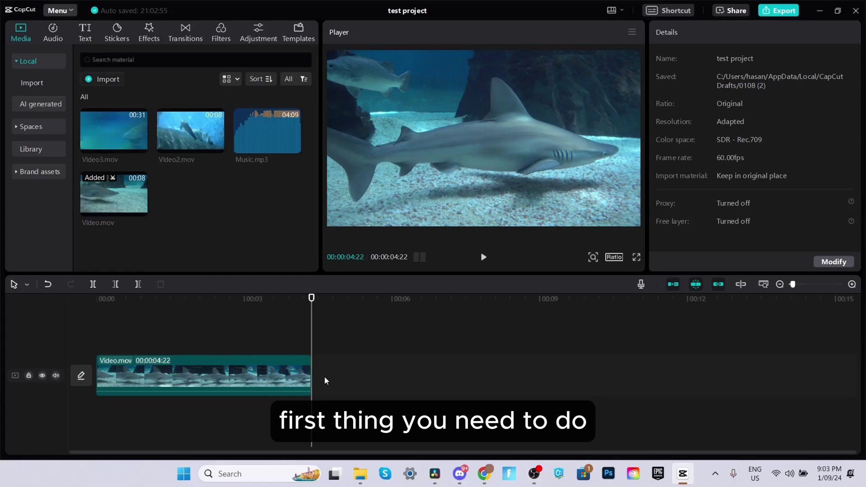
{"action": "left_click", "coordinate": [253, 373]}
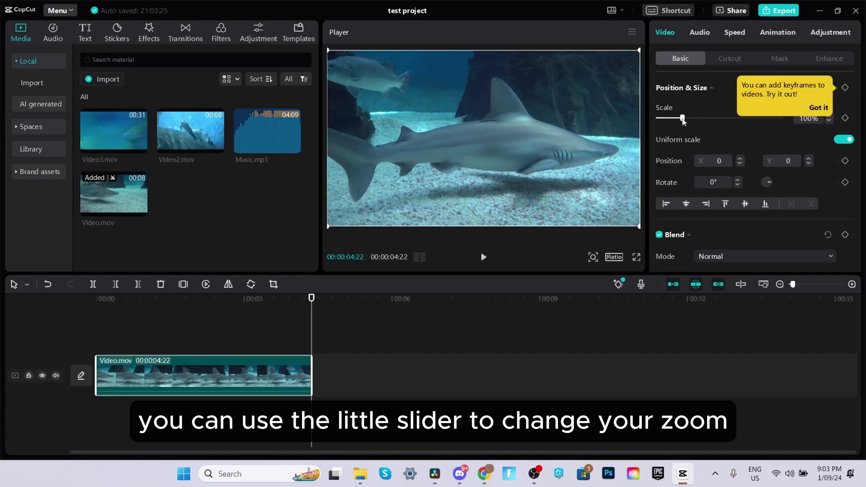
{"action": "key", "text": "ctrl+z"}
{"action": "left_click_drag", "start_coordinate": [684, 119], "coordinate": [677, 119]}
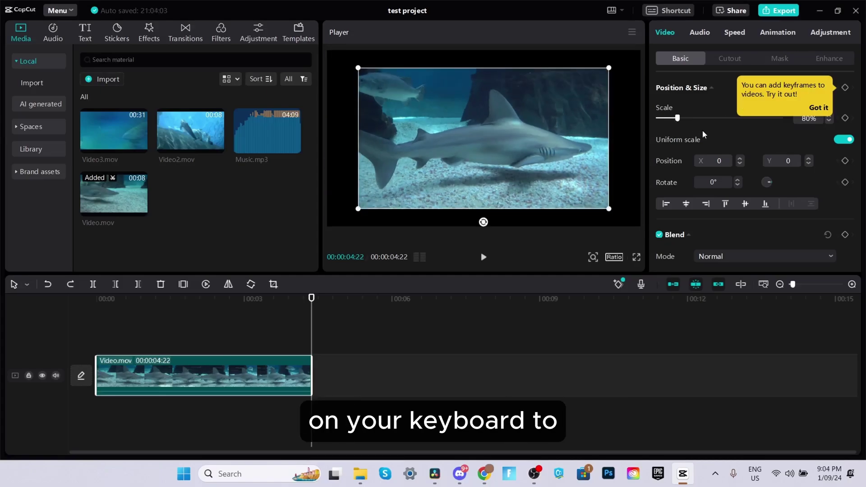
{"action": "key", "text": "ctrl+z"}
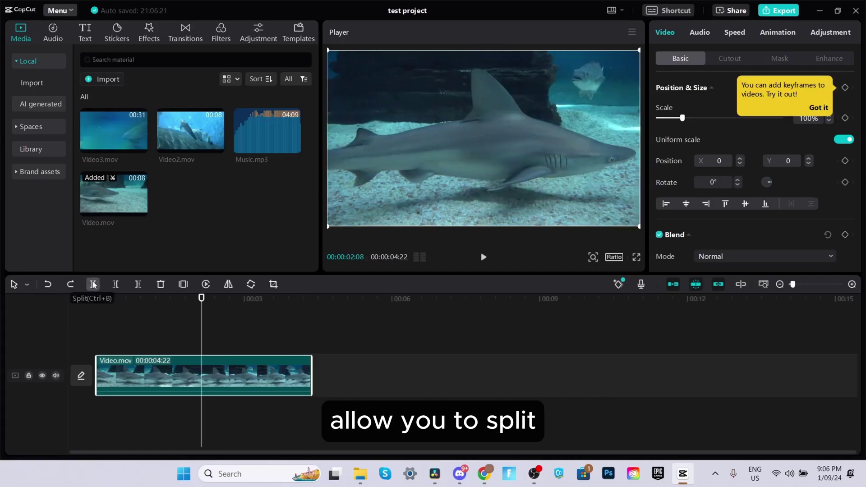
Step: Split the Video.mov clip at 00:00:02:08 and play the timeline from the cut
{"action": "left_click", "coordinate": [93, 284]}
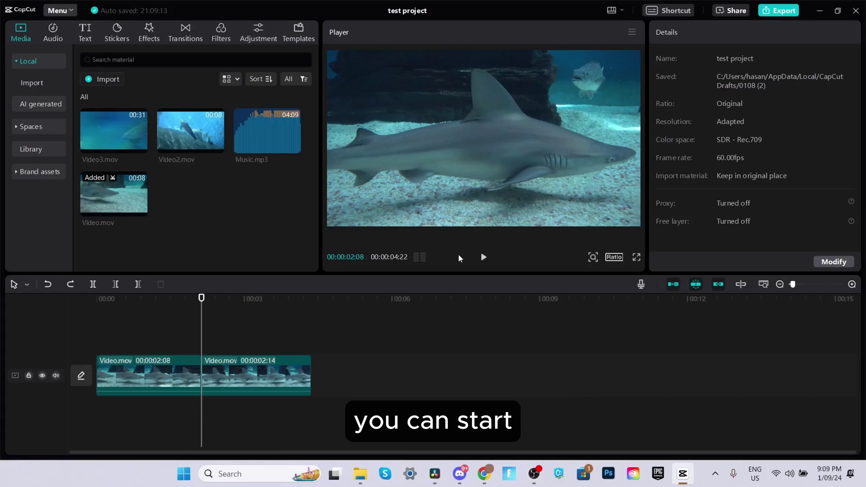
{"action": "left_click", "coordinate": [481, 257]}
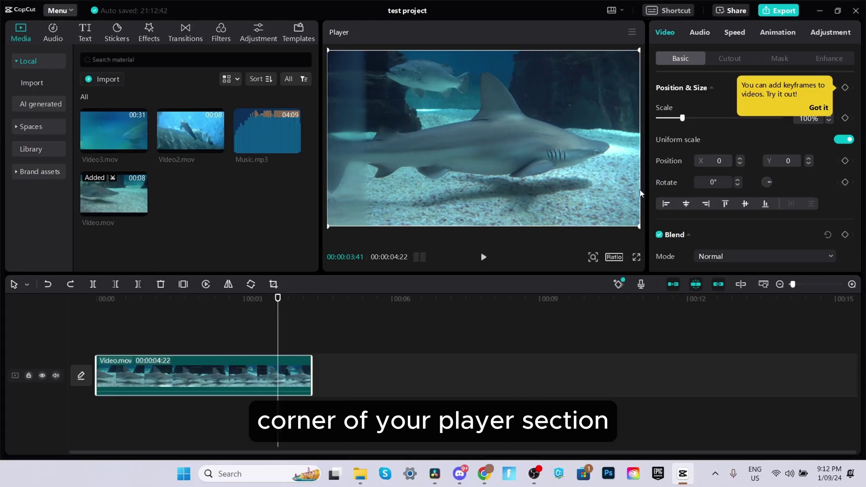
Step: Turn on the player's color oscilloscope and set the preview quality to Performance priority
{"action": "left_click", "coordinate": [632, 32]}
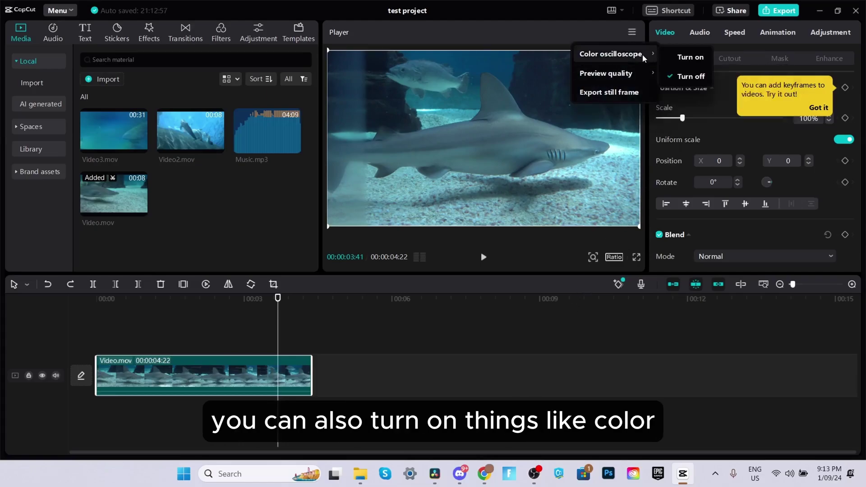
{"action": "left_click", "coordinate": [677, 56]}
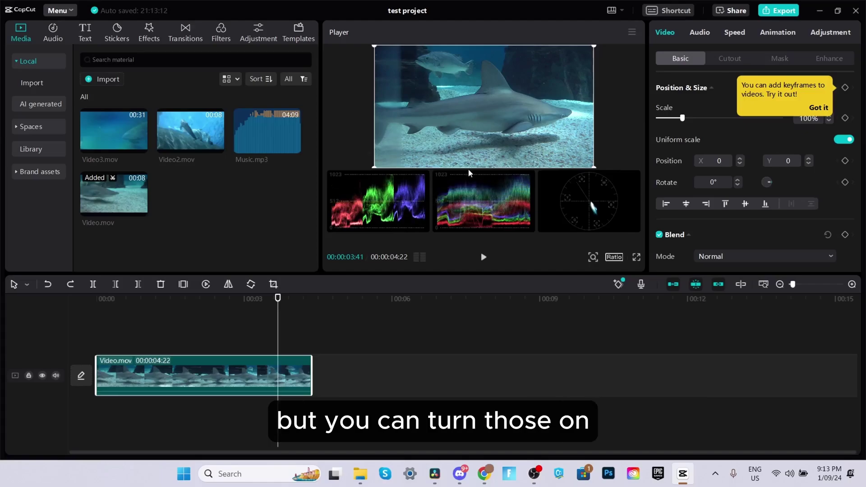
{"action": "left_click", "coordinate": [632, 32]}
{"action": "mouse_move", "coordinate": [631, 77]}
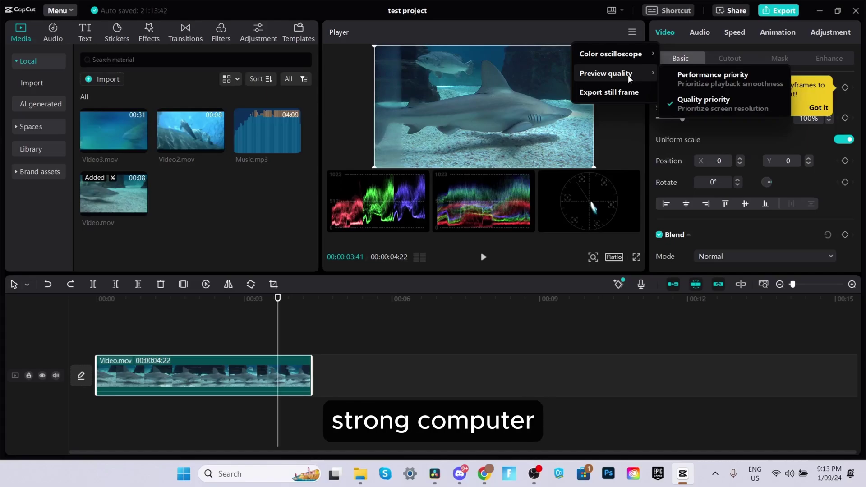
{"action": "left_click", "coordinate": [685, 76]}
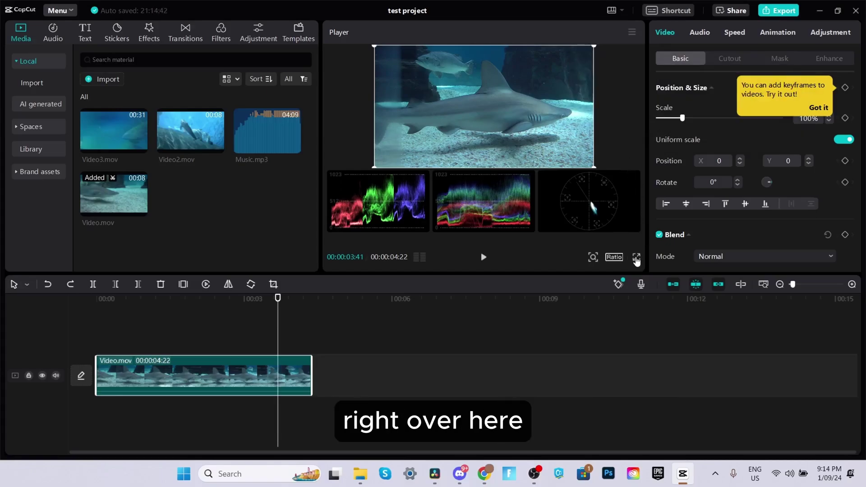
Step: Move the playhead from the end of the Video.mov clip back to about 00:00:02:48
{"action": "left_click", "coordinate": [594, 258]}
{"action": "mouse_move", "coordinate": [573, 276]}
{"action": "left_mouse_down"}
{"action": "mouse_move", "coordinate": [586, 276]}
{"action": "mouse_move", "coordinate": [572, 276]}
{"action": "left_mouse_up"}
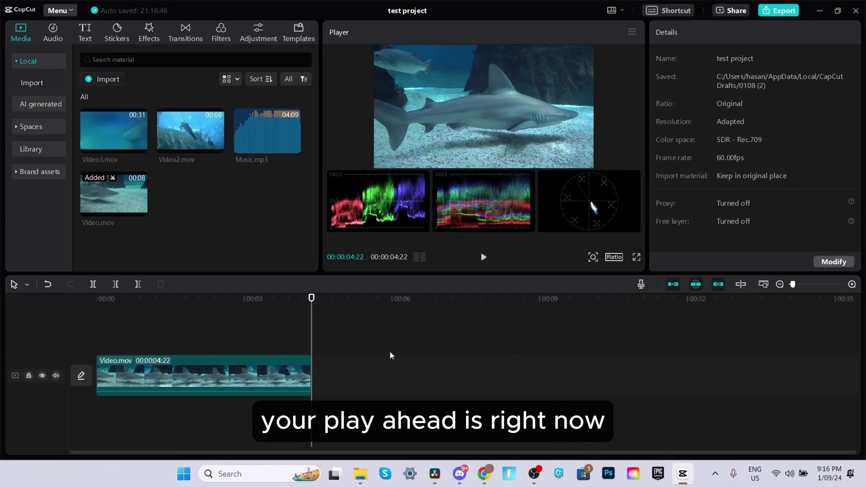
{"action": "left_click_drag", "start_coordinate": [312, 300], "coordinate": [234, 301]}
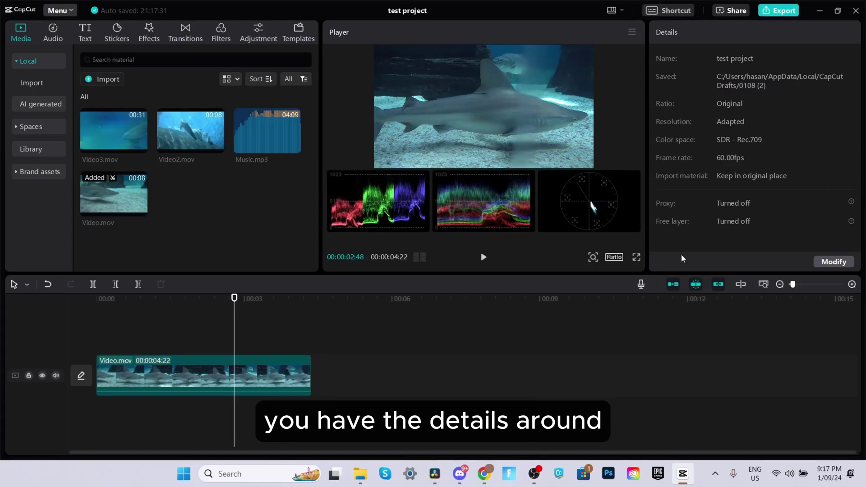
Step: Select the Video.mov timeline clip and look through its audio, speed, animation and adjustment settings
{"action": "left_click", "coordinate": [261, 380]}
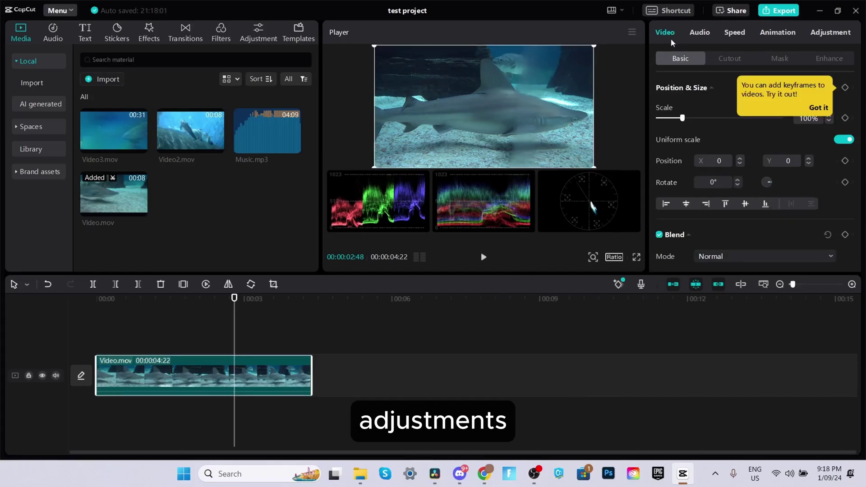
{"action": "left_click", "coordinate": [700, 34]}
{"action": "left_click", "coordinate": [736, 33]}
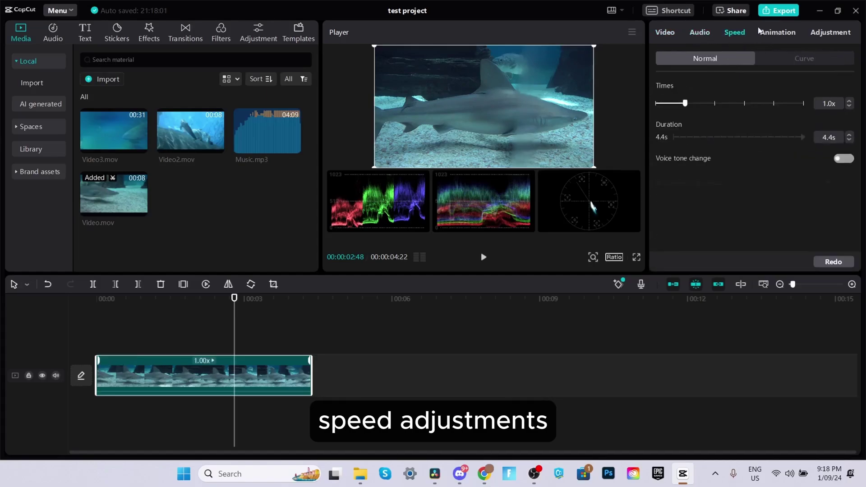
{"action": "left_click", "coordinate": [779, 33]}
{"action": "left_click", "coordinate": [824, 34]}
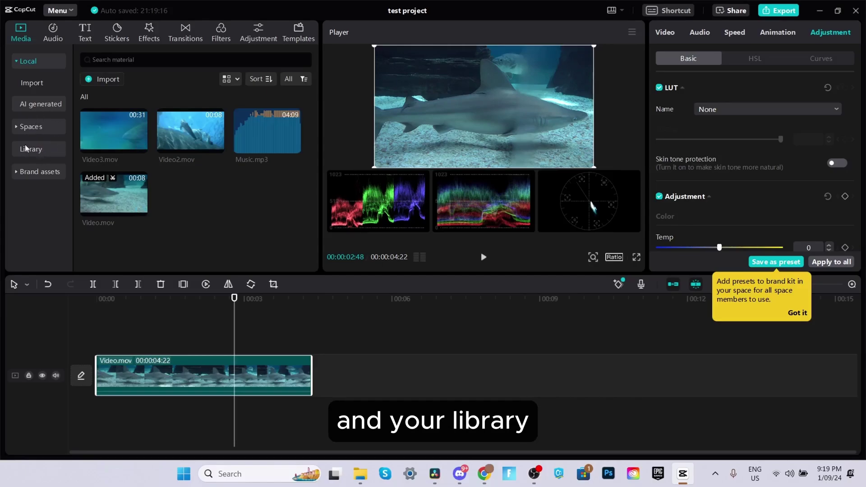
Step: Browse the available audio, text, sticker, effect, transition and filter libraries
{"action": "left_click", "coordinate": [57, 36]}
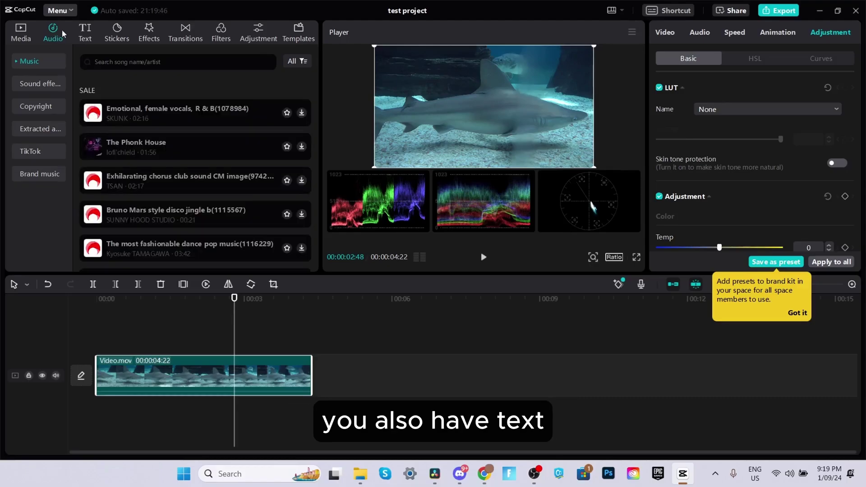
{"action": "left_click", "coordinate": [89, 31]}
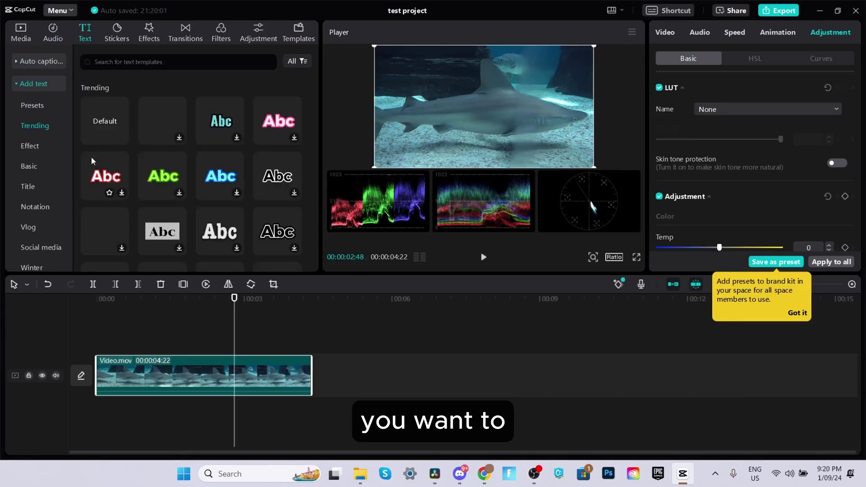
{"action": "left_click", "coordinate": [116, 31]}
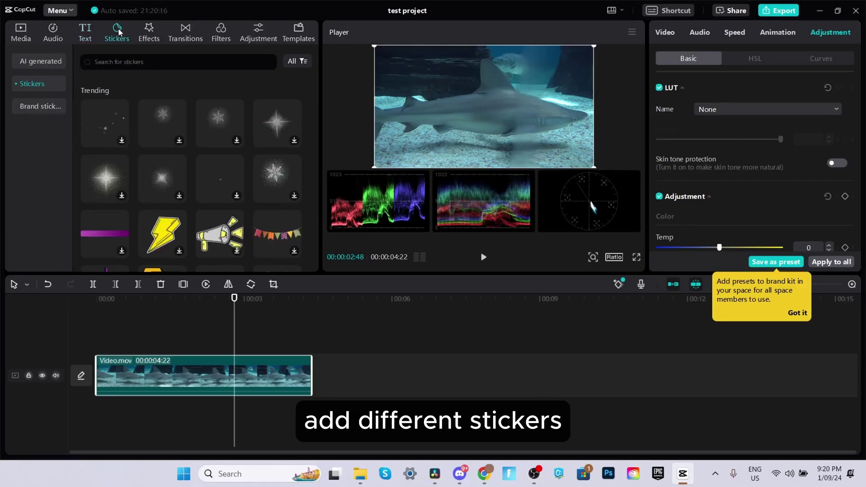
{"action": "left_click", "coordinate": [149, 32]}
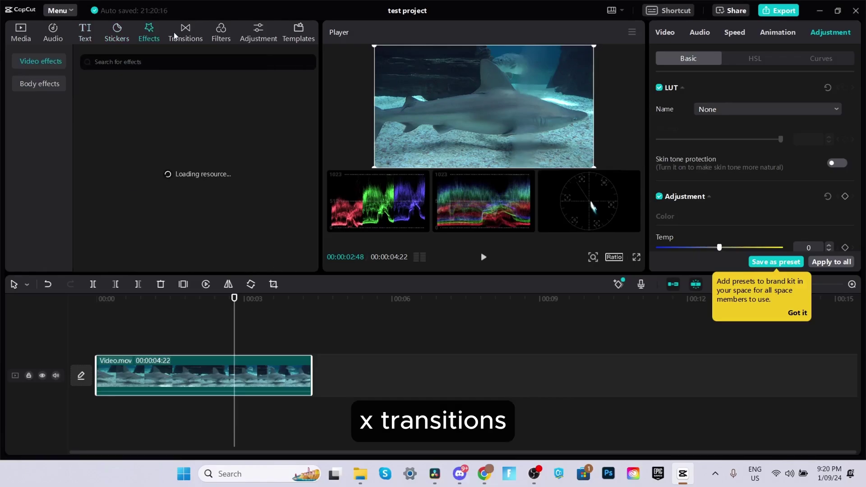
{"action": "left_click", "coordinate": [185, 33]}
{"action": "left_click", "coordinate": [220, 32]}
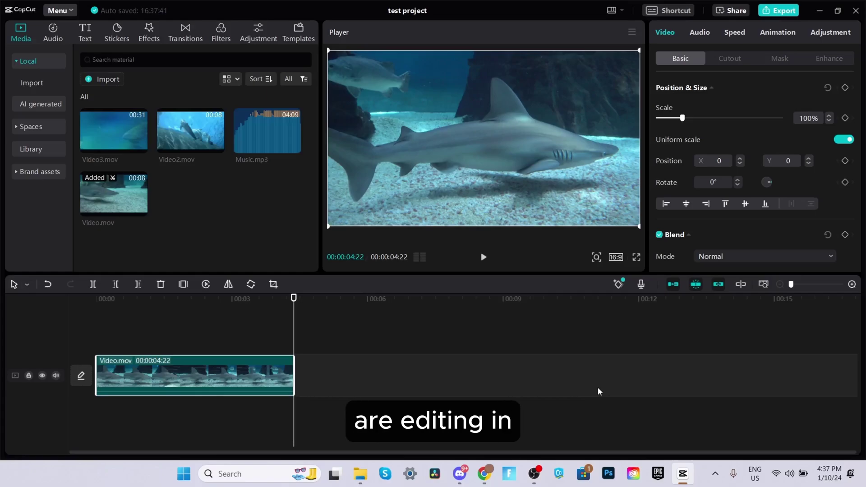
Step: Deselect the clip, set the project's aspect ratio to 16:9 and save the project settings
{"action": "left_click", "coordinate": [387, 334]}
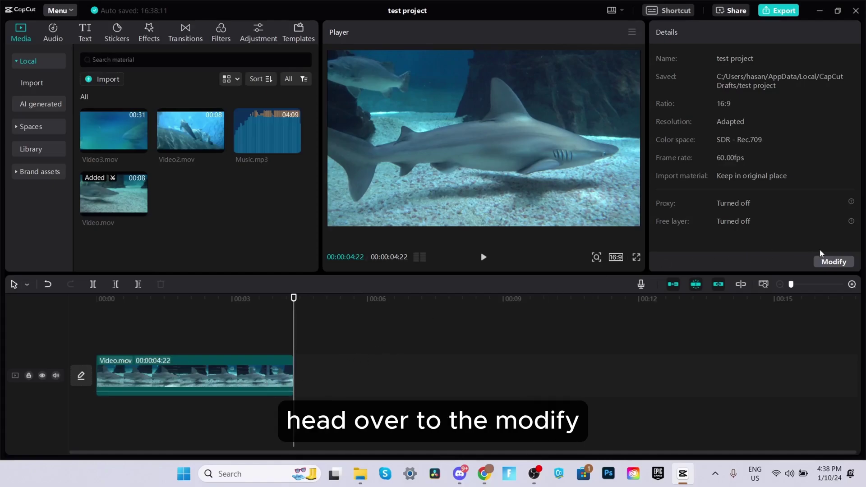
{"action": "left_click", "coordinate": [828, 263]}
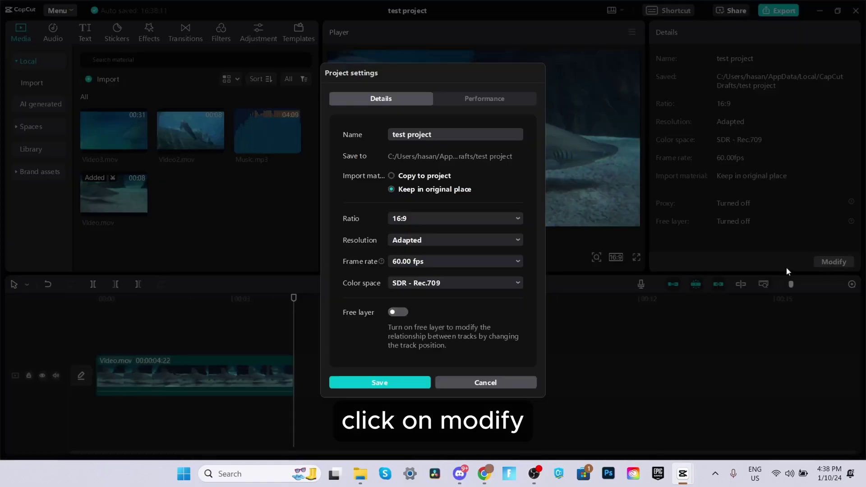
{"action": "left_click", "coordinate": [456, 220]}
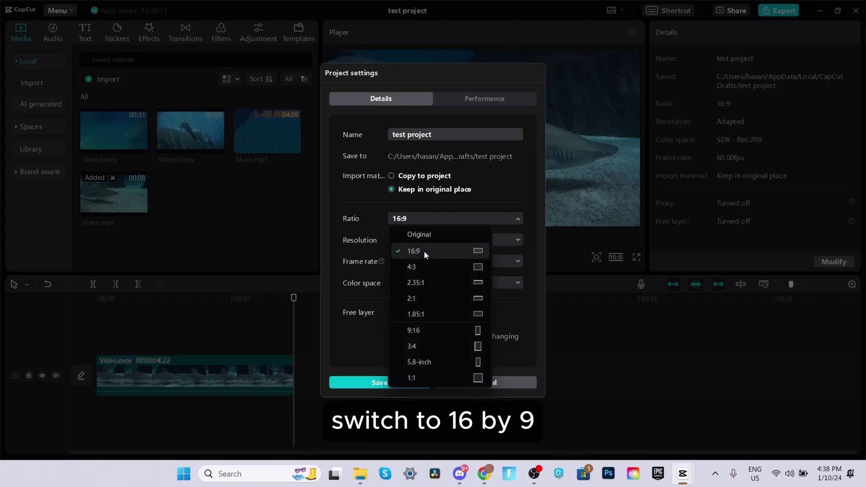
{"action": "left_click", "coordinate": [424, 251]}
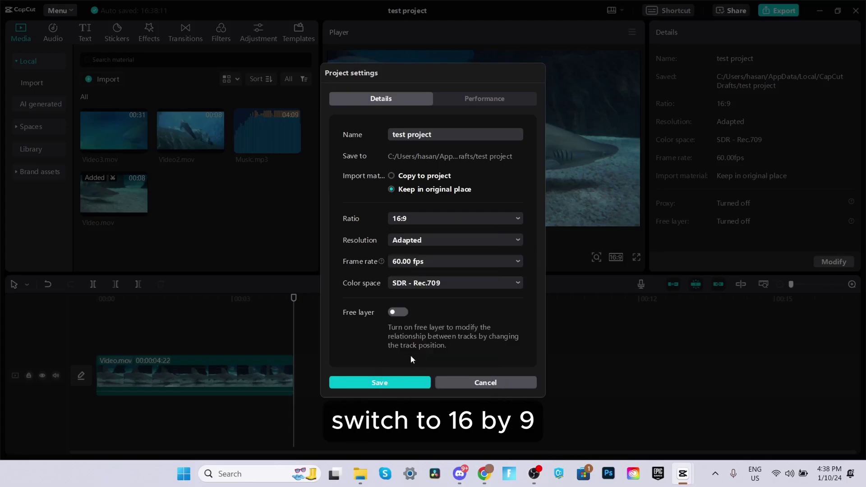
{"action": "left_click", "coordinate": [394, 385]}
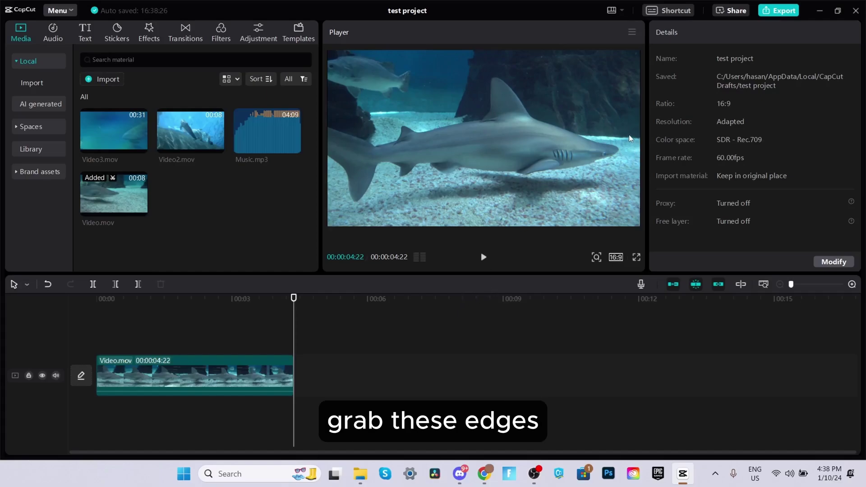
Step: Select the Video.mov clip in the player and try resizing it by its corner and by its scale value
{"action": "left_click", "coordinate": [634, 112]}
{"action": "left_click_drag", "start_coordinate": [638, 54], "coordinate": [651, 67]}
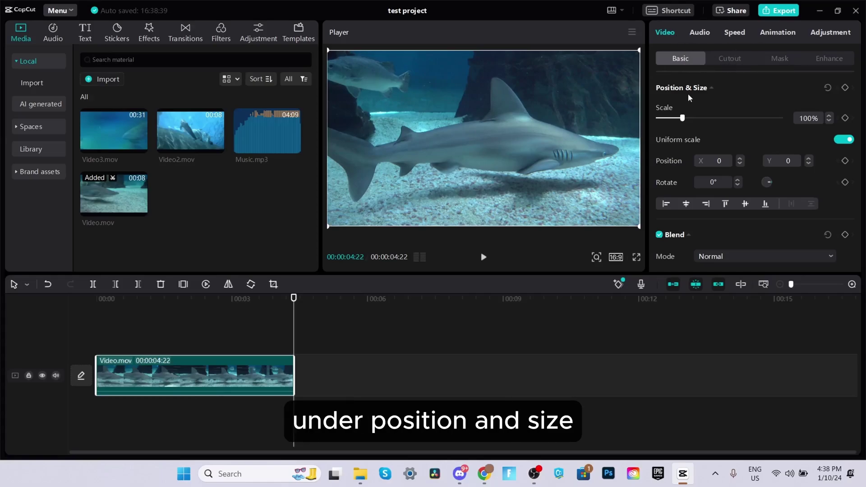
{"action": "mouse_move", "coordinate": [683, 120]}
{"action": "left_mouse_down"}
{"action": "mouse_move", "coordinate": [697, 120]}
{"action": "mouse_move", "coordinate": [678, 120]}
{"action": "left_mouse_up"}
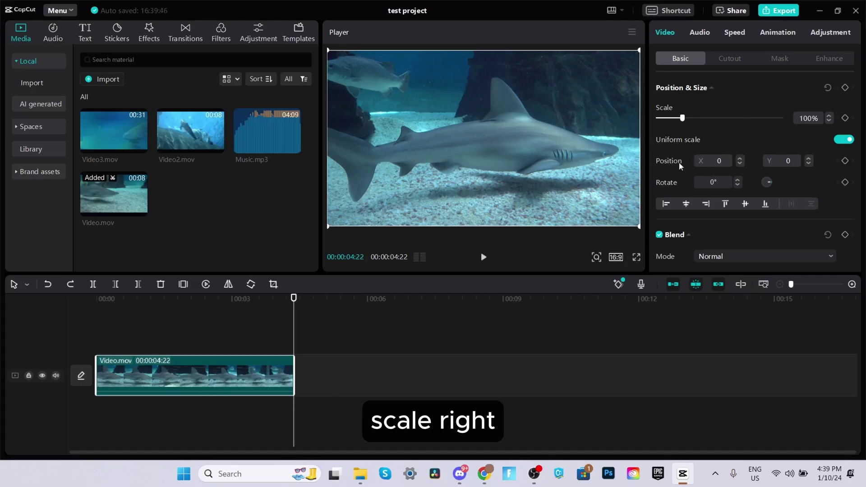
Step: Try editing the clip's X position and moving its frame in the player, and undo these changes
{"action": "left_click", "coordinate": [720, 161]}
{"action": "left_click", "coordinate": [721, 162]}
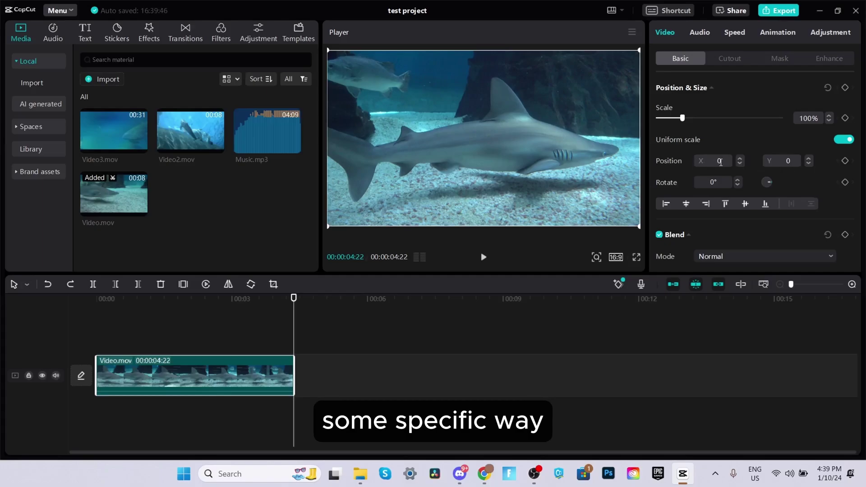
{"action": "key", "text": "BackSpace"}
{"action": "left_click", "coordinate": [524, 135]}
{"action": "left_click_drag", "start_coordinate": [538, 135], "coordinate": [508, 179]}
{"action": "key", "text": "ctrl+z"}
{"action": "key", "text": "ctrl+z"}
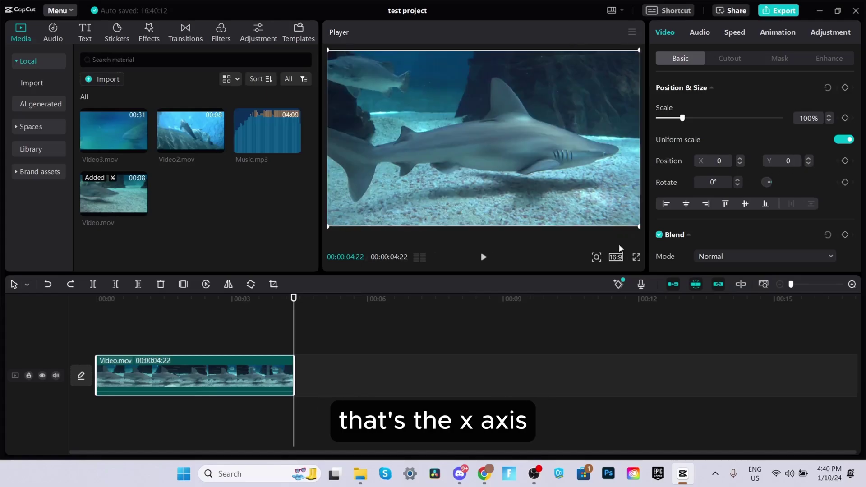
Step: Try rotating the Video.mov clip to 90° and undo the rotation
{"action": "left_click", "coordinate": [713, 181]}
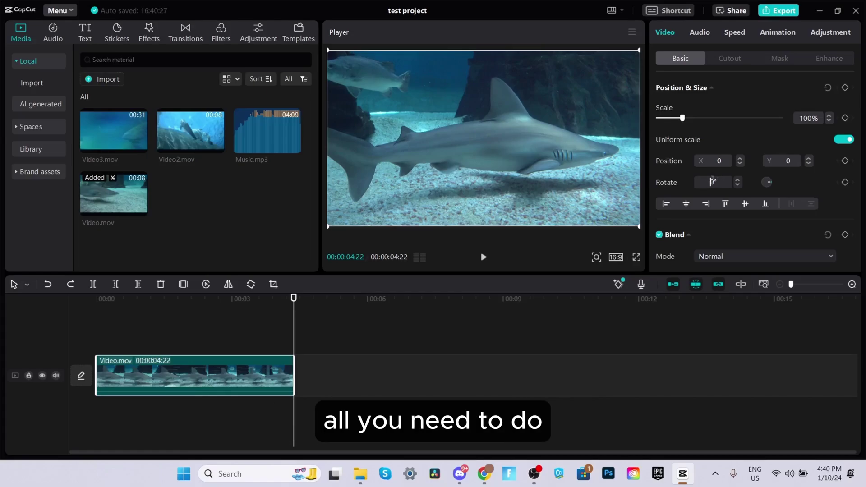
{"action": "type", "text": "90"}
{"action": "key", "text": "Return"}
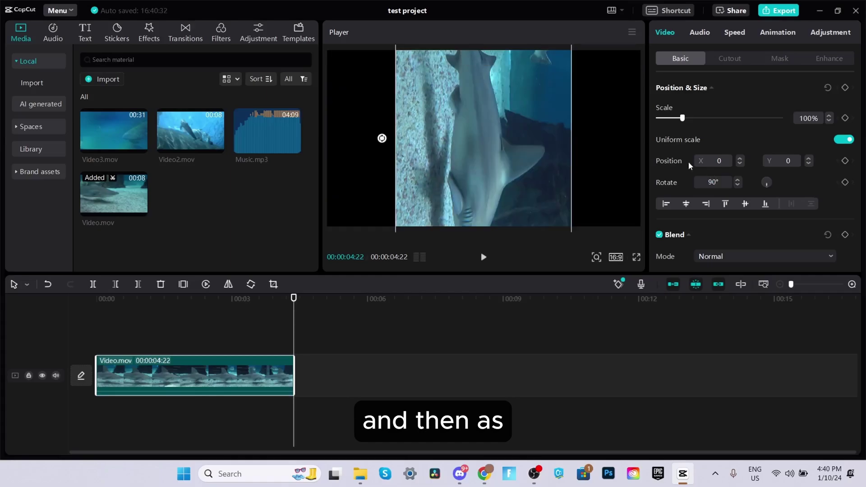
{"action": "key", "text": "ctrl+z"}
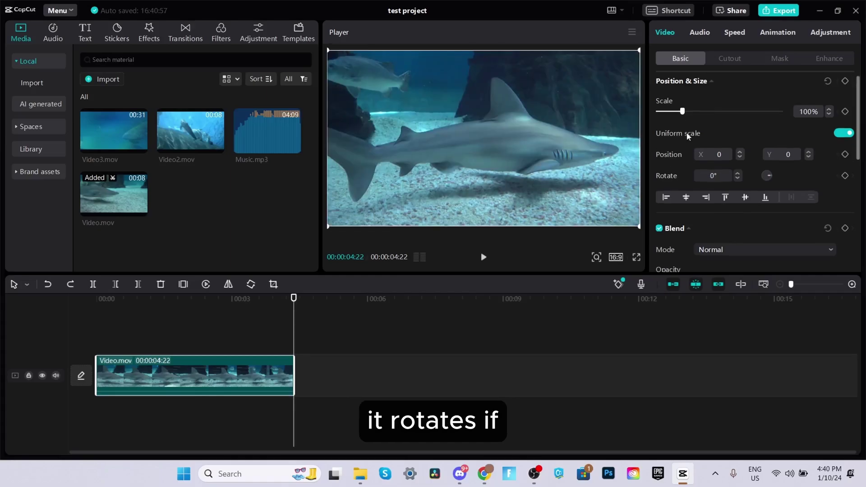
Step: Set the blend mode of the lightning overlay clip to Overlay and preview the result at an earlier frame
{"action": "scroll", "coordinate": [686, 133], "scroll_direction": "down", "scroll_amount": 3}
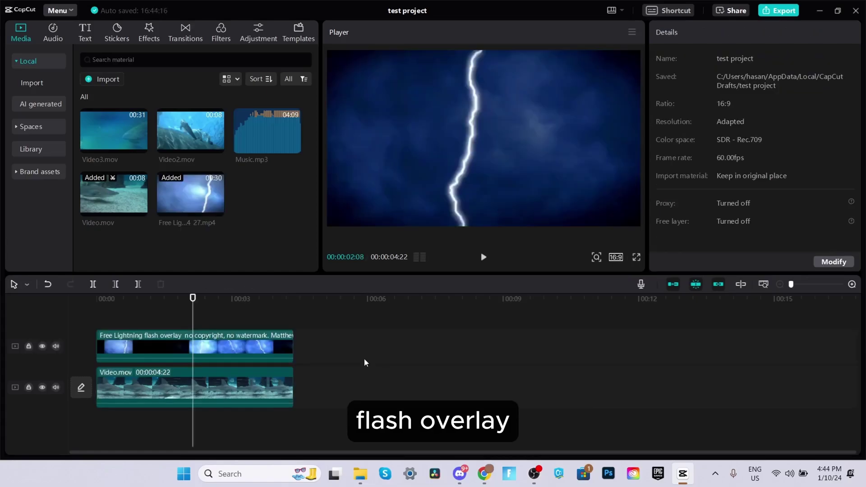
{"action": "left_click", "coordinate": [253, 340]}
{"action": "scroll", "coordinate": [704, 212], "scroll_direction": "down", "scroll_amount": 3}
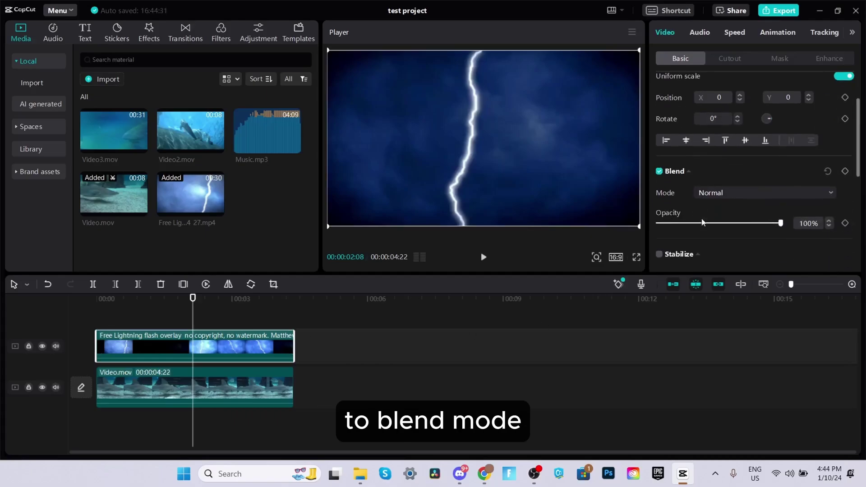
{"action": "left_click", "coordinate": [727, 187]}
{"action": "left_click", "coordinate": [727, 277]}
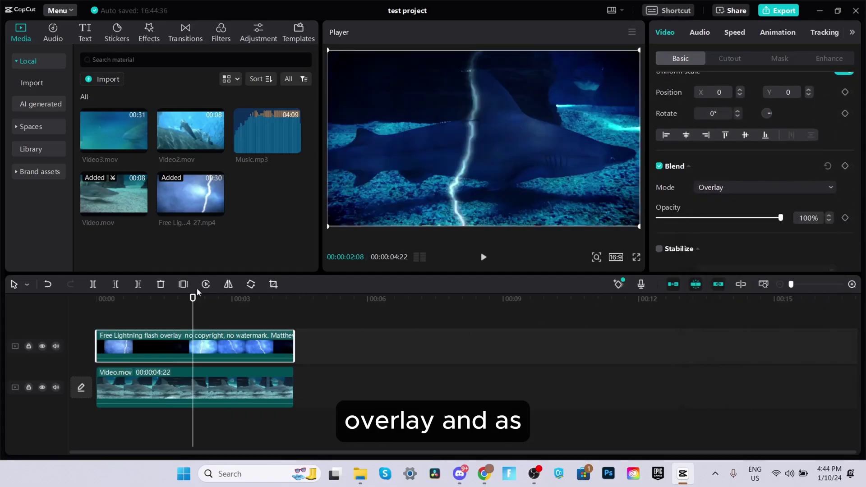
{"action": "mouse_move", "coordinate": [193, 298]}
{"action": "left_mouse_down"}
{"action": "mouse_move", "coordinate": [120, 303]}
{"action": "mouse_move", "coordinate": [188, 302]}
{"action": "left_mouse_up"}
Step: Change the lightning overlay clip's blend mode to Soft light, play it back, and lower its opacity to 65%
{"action": "left_click", "coordinate": [713, 188]}
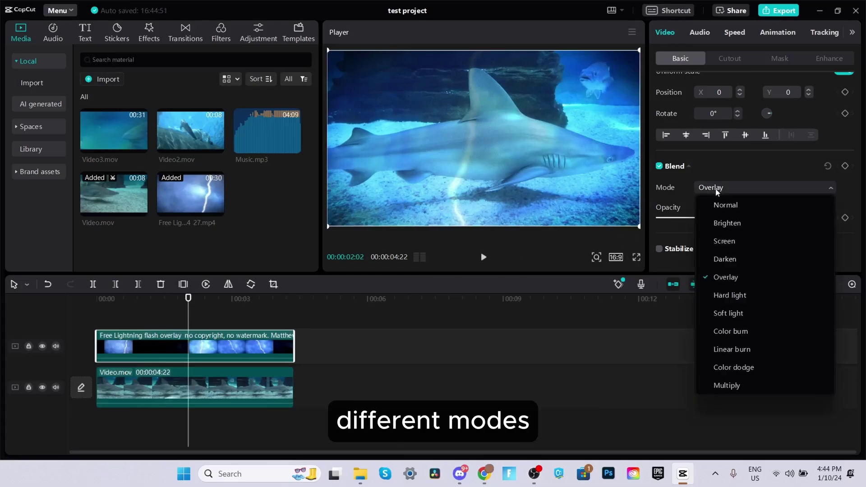
{"action": "left_click", "coordinate": [728, 314]}
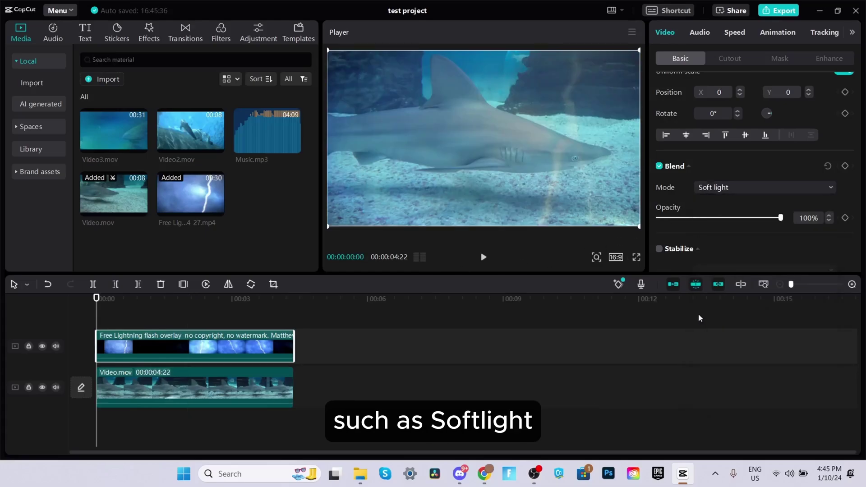
{"action": "key", "text": "space"}
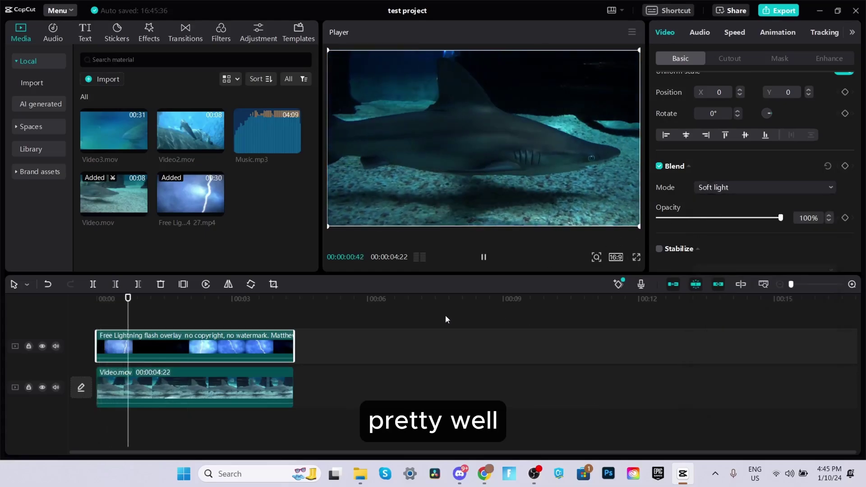
{"action": "key", "text": "space"}
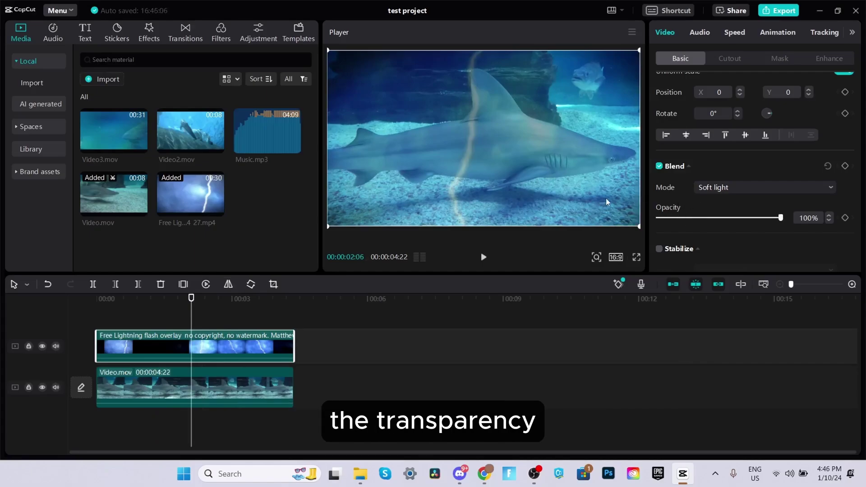
{"action": "left_click_drag", "start_coordinate": [779, 221], "coordinate": [738, 219]}
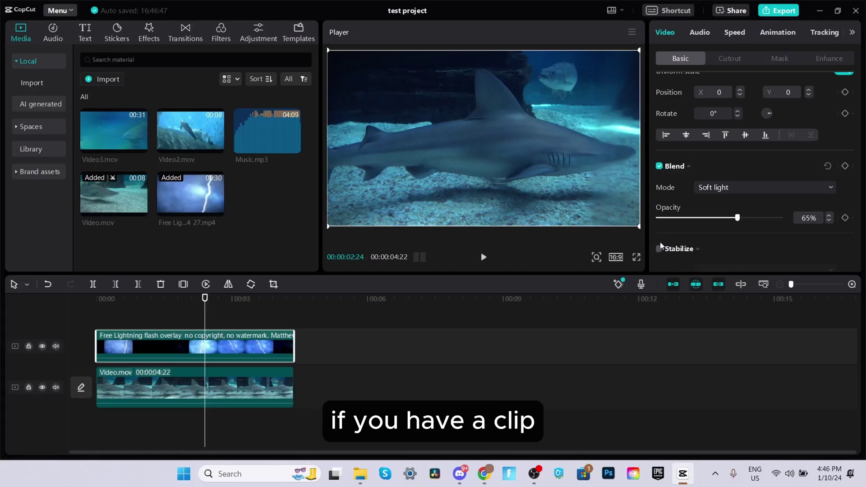
Step: Try stabilizing the Video.mov clip at the Recommended level, review the other stabilization levels, and play the footage
{"action": "left_click", "coordinate": [202, 387]}
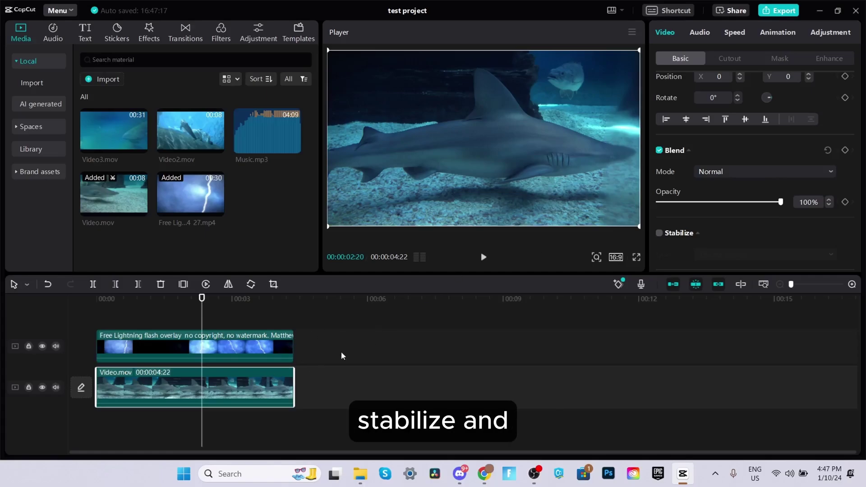
{"action": "left_click", "coordinate": [670, 233]}
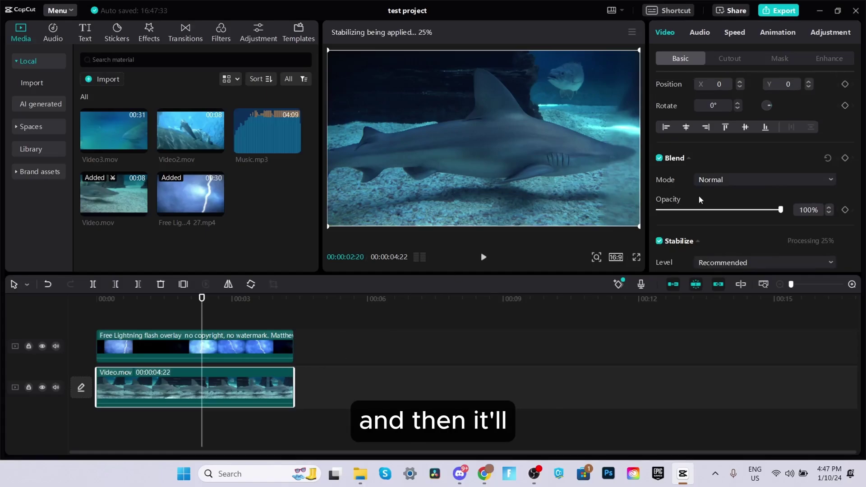
{"action": "mouse_move", "coordinate": [202, 298]}
{"action": "left_mouse_down"}
{"action": "mouse_move", "coordinate": [175, 301]}
{"action": "mouse_move", "coordinate": [188, 307]}
{"action": "left_mouse_up"}
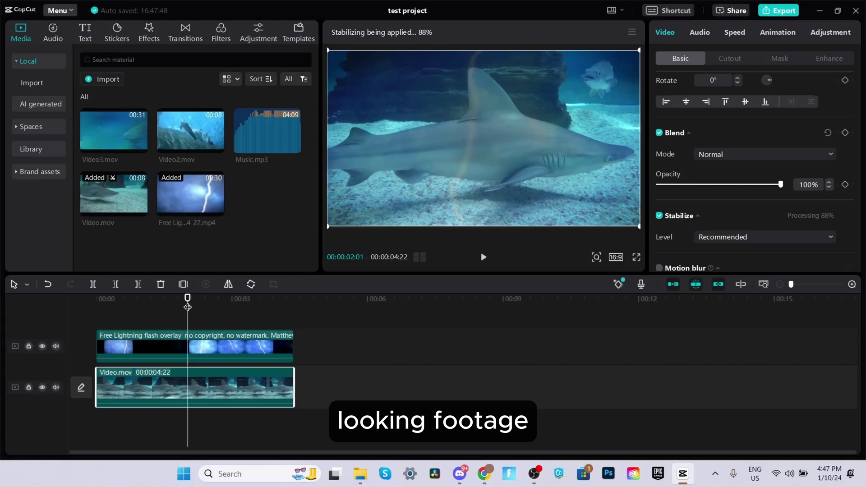
{"action": "left_click", "coordinate": [729, 238]}
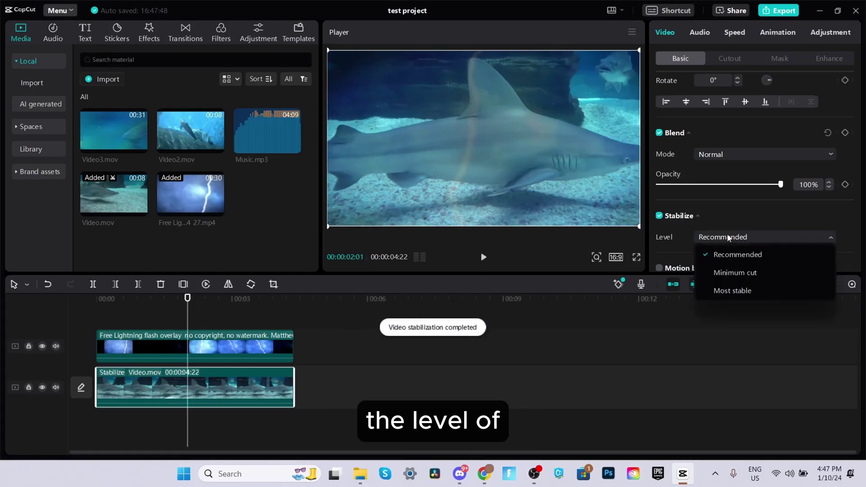
{"action": "left_click", "coordinate": [729, 237]}
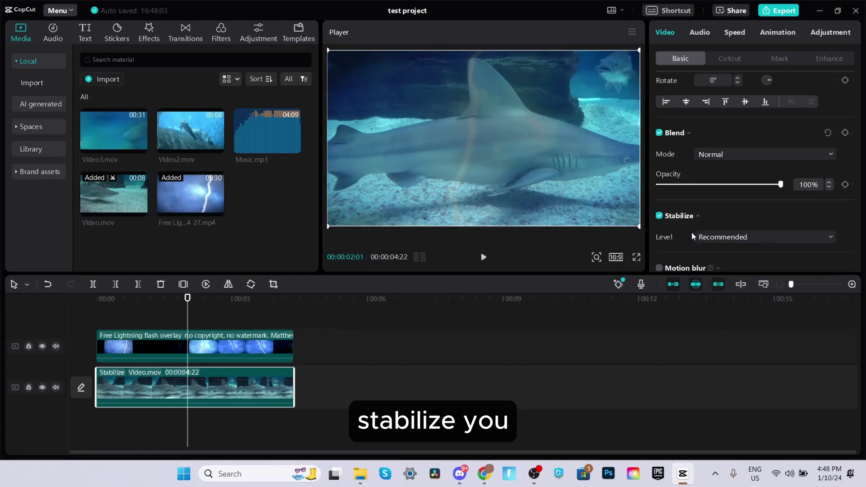
{"action": "left_click", "coordinate": [723, 240]}
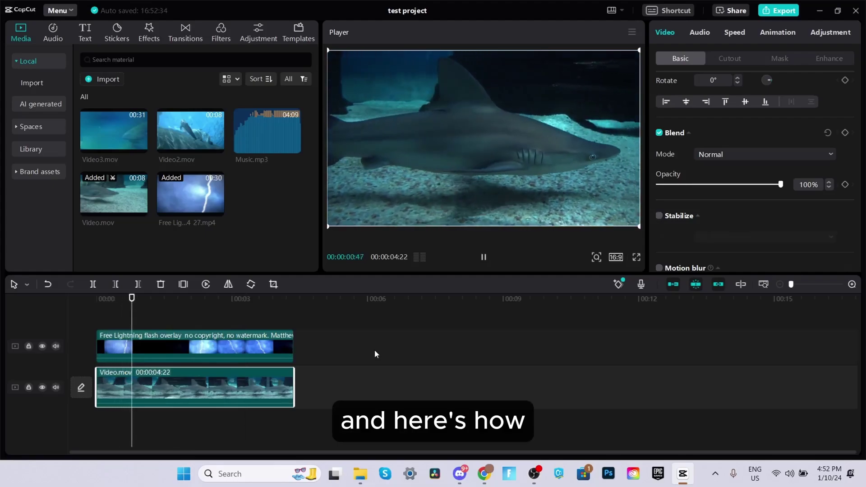
{"action": "key", "text": "space"}
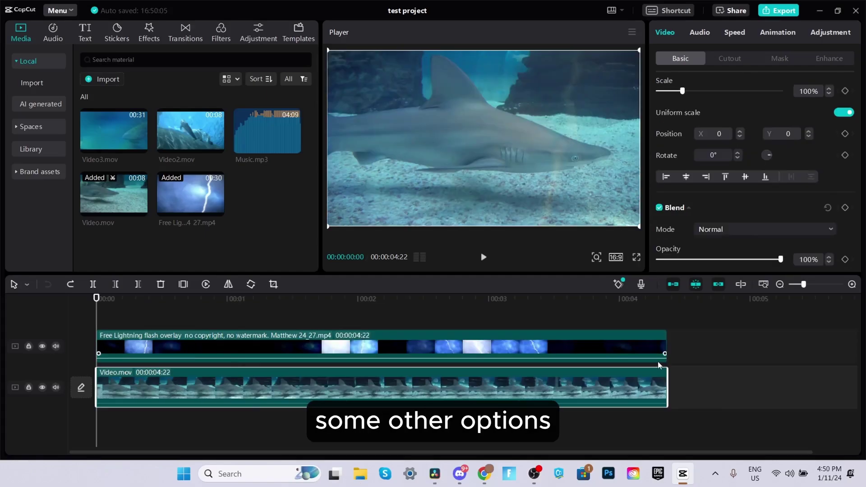
Step: Look through the Enhance options for the Video.mov clip, including Face and Facial beauty, and deselect the clip
{"action": "left_click", "coordinate": [822, 60]}
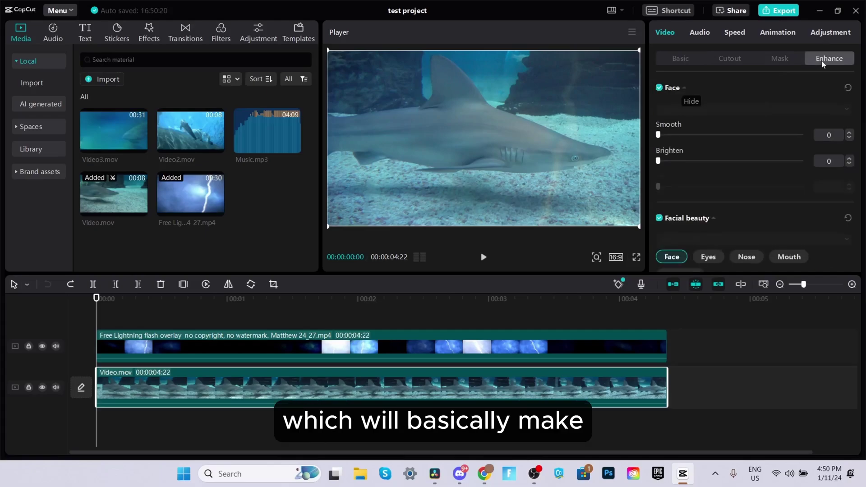
{"action": "scroll", "coordinate": [860, 103], "scroll_direction": "down", "scroll_amount": 1}
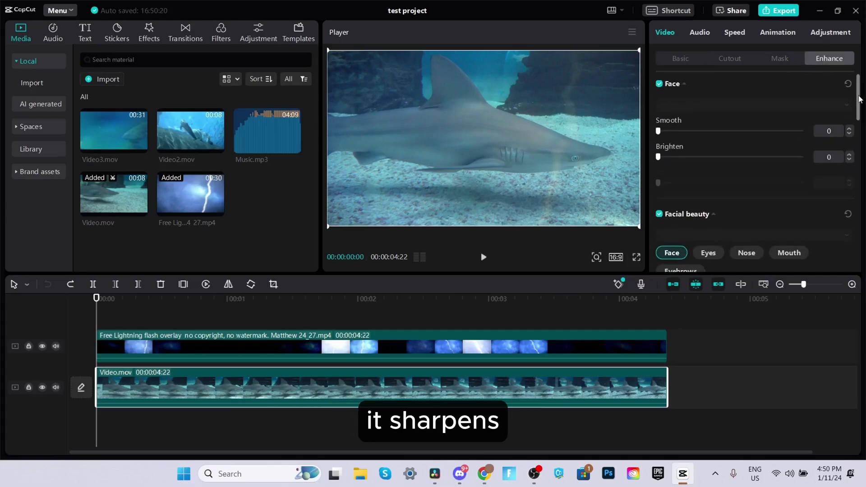
{"action": "left_click_drag", "start_coordinate": [859, 103], "coordinate": [859, 124]}
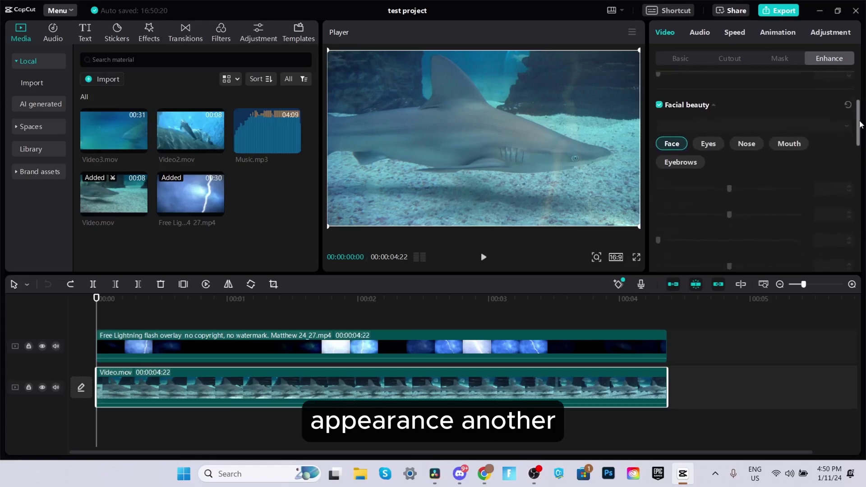
{"action": "left_click", "coordinate": [716, 393]}
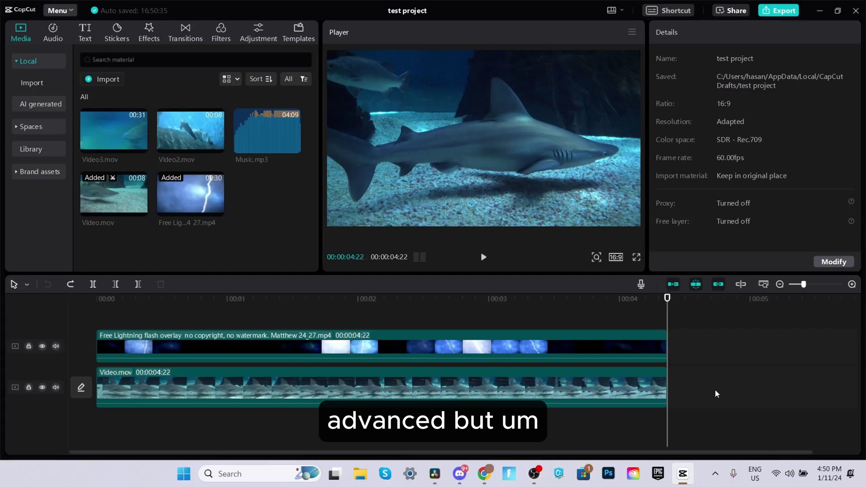
Step: Add a scale keyframe at the very start of the Video.mov clip, with the scale at 100%
{"action": "key", "text": "Home"}
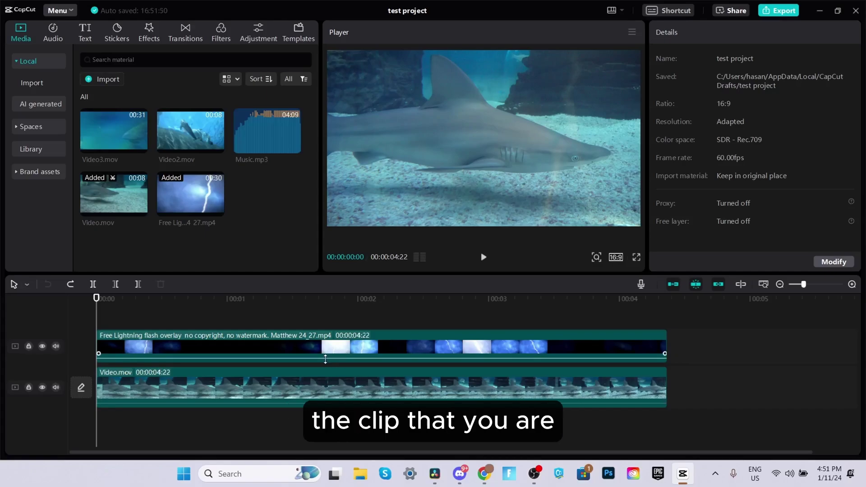
{"action": "left_click", "coordinate": [236, 387]}
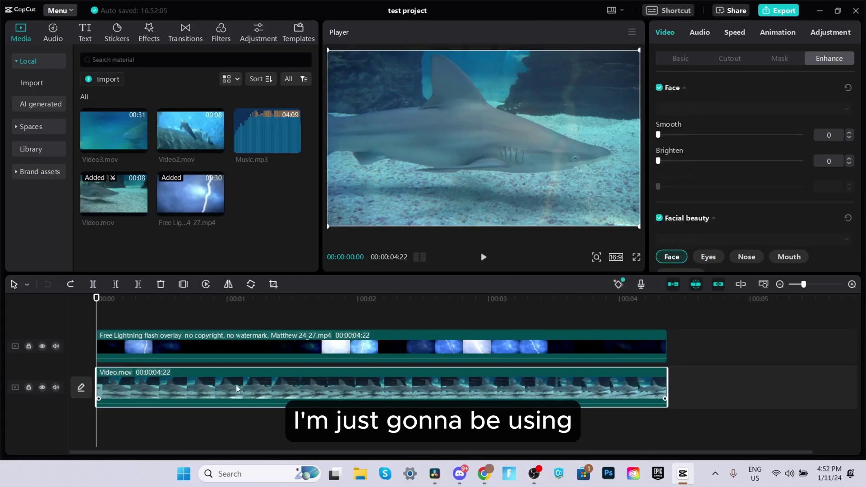
{"action": "left_click", "coordinate": [680, 58]}
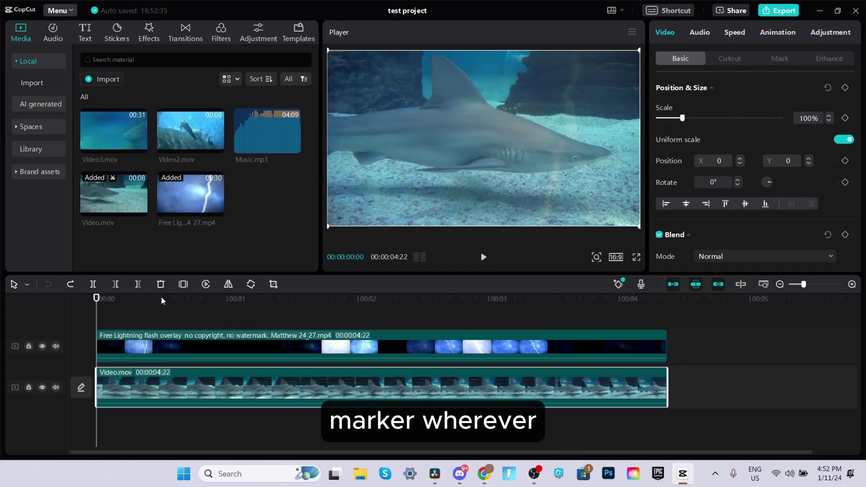
{"action": "left_click_drag", "start_coordinate": [157, 300], "coordinate": [96, 302]}
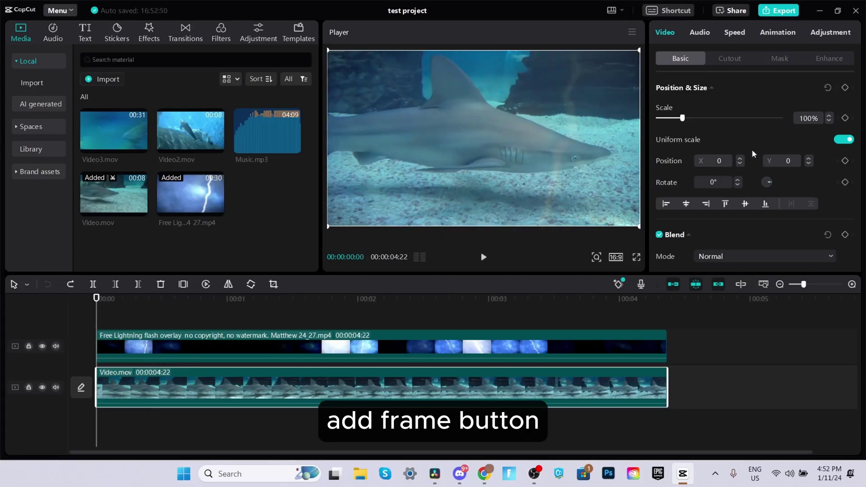
{"action": "left_click", "coordinate": [845, 118]}
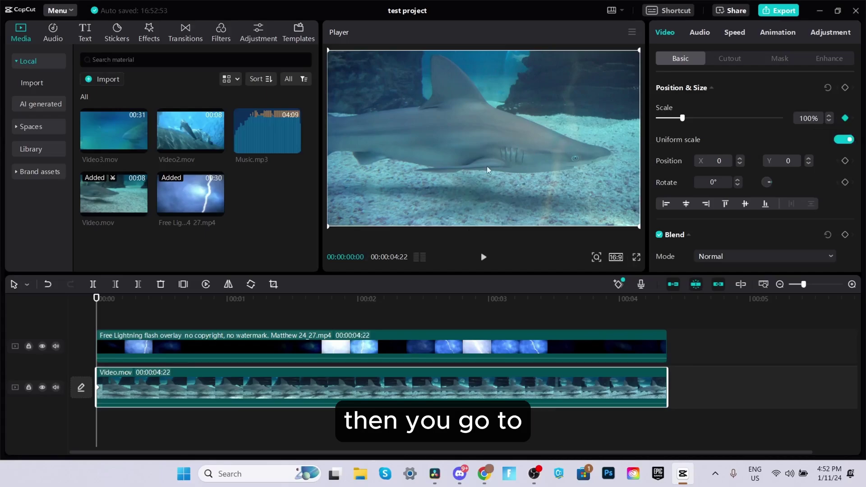
Step: Add a second scale keyframe of 122% at 00:00:01:59 on the Video.mov clip and play back the zoom
{"action": "left_click_drag", "start_coordinate": [103, 298], "coordinate": [356, 298]}
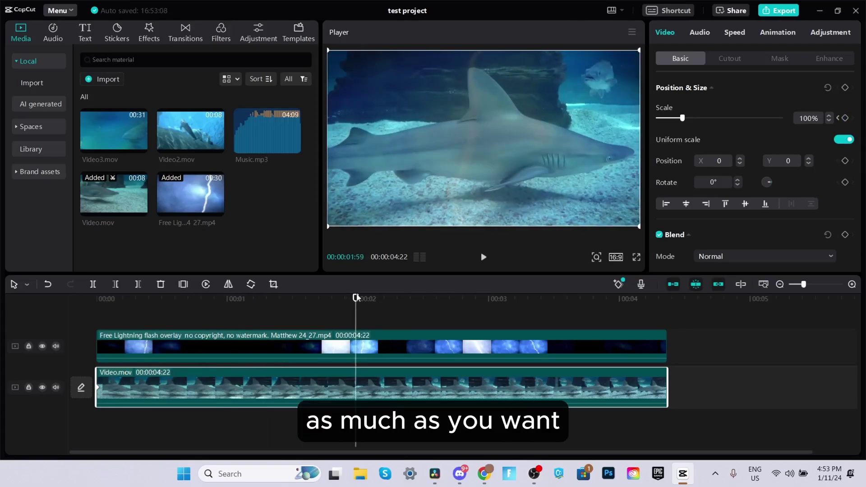
{"action": "left_click_drag", "start_coordinate": [685, 118], "coordinate": [690, 121]}
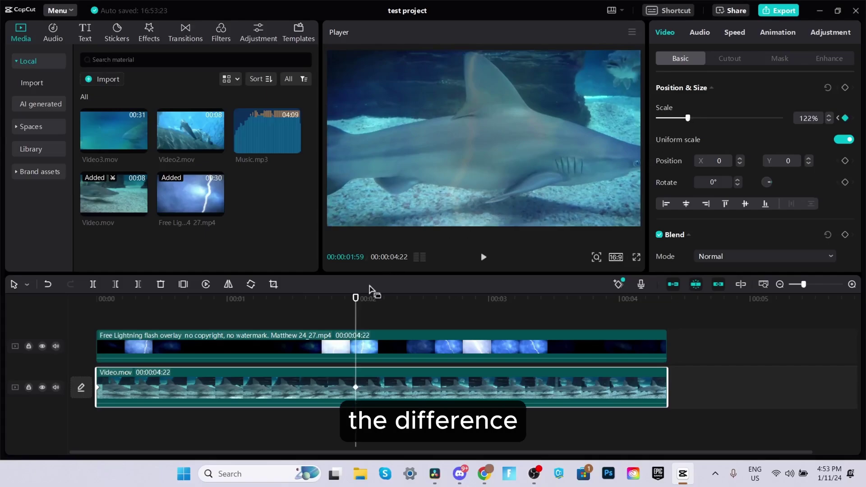
{"action": "key", "text": "Home"}
{"action": "key", "text": "space"}
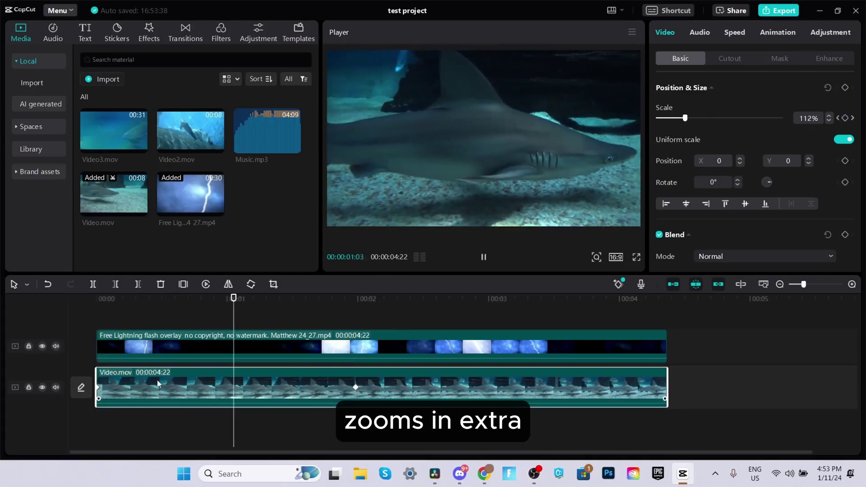
{"action": "left_click", "coordinate": [152, 298]}
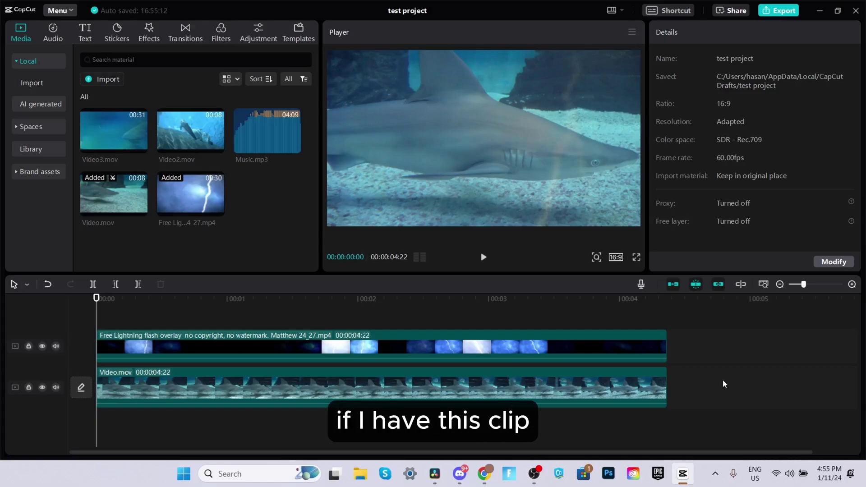
Step: Split the Video.mov clip at 00:00:02:05 with the Split tool
{"action": "left_click", "coordinate": [429, 386]}
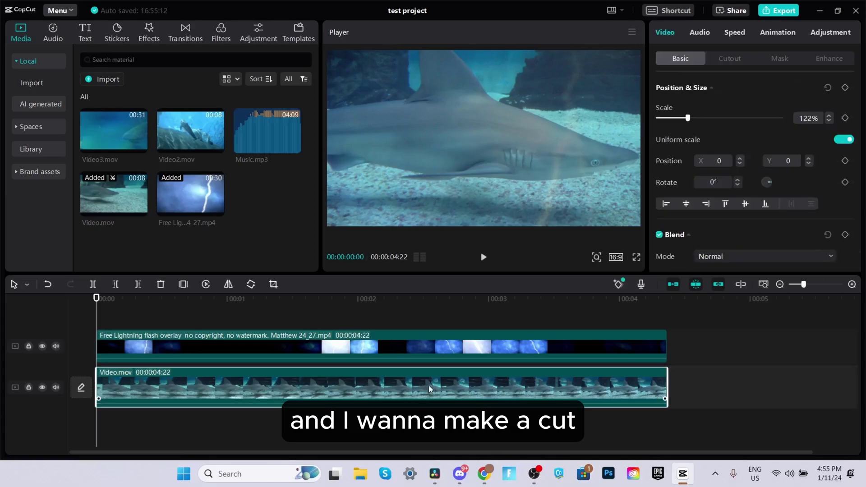
{"action": "left_click_drag", "start_coordinate": [399, 300], "coordinate": [368, 300]}
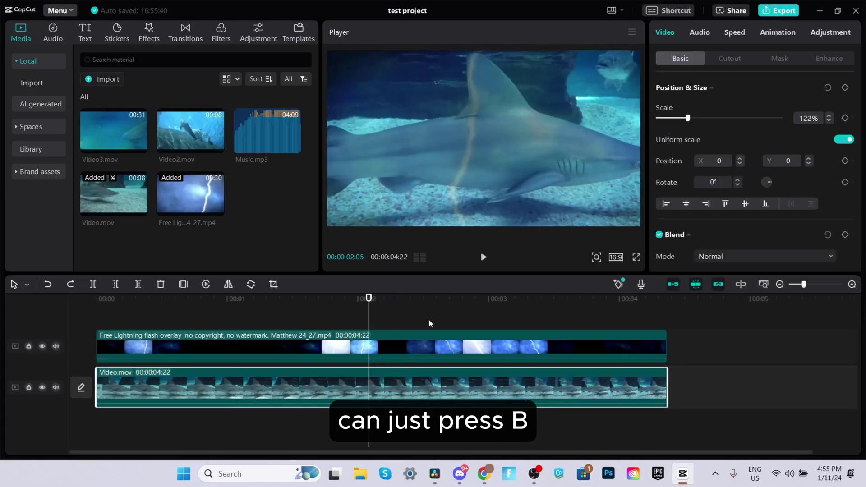
{"action": "key", "text": "b"}
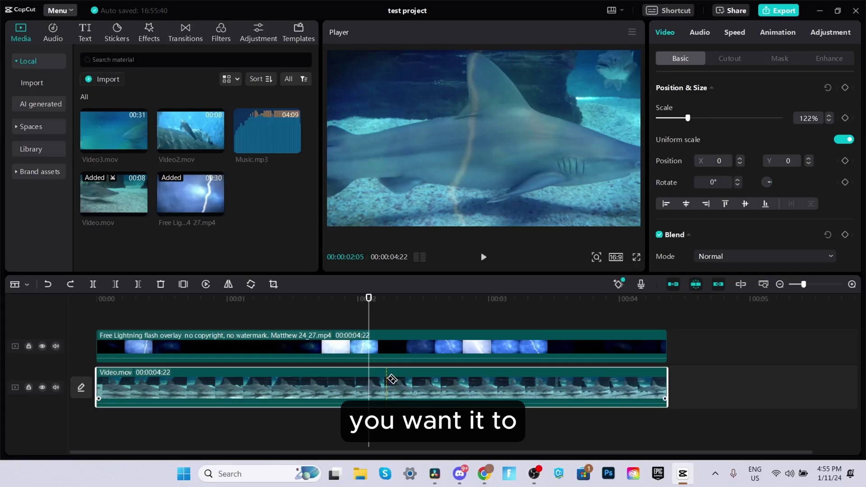
{"action": "left_click", "coordinate": [366, 382]}
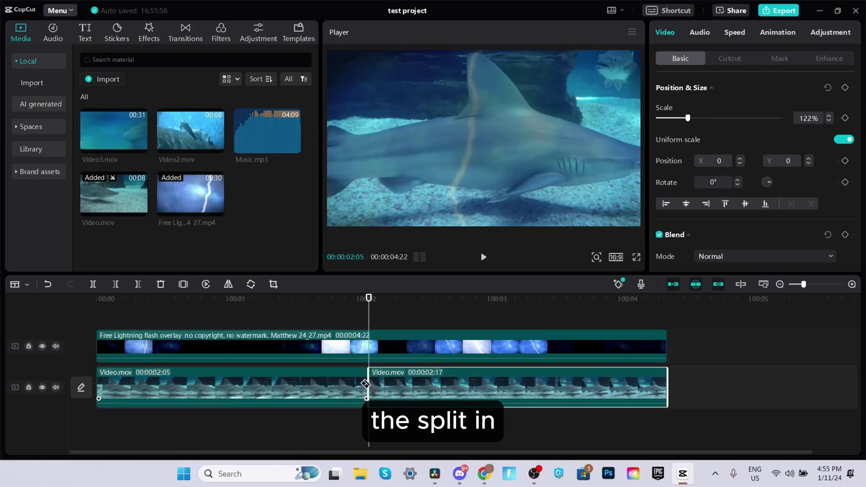
Step: Undo the last split and split the Video.mov clip again at the playhead, 00:00:02:05, returning to Select mode
{"action": "key", "text": "ctrl+z"}
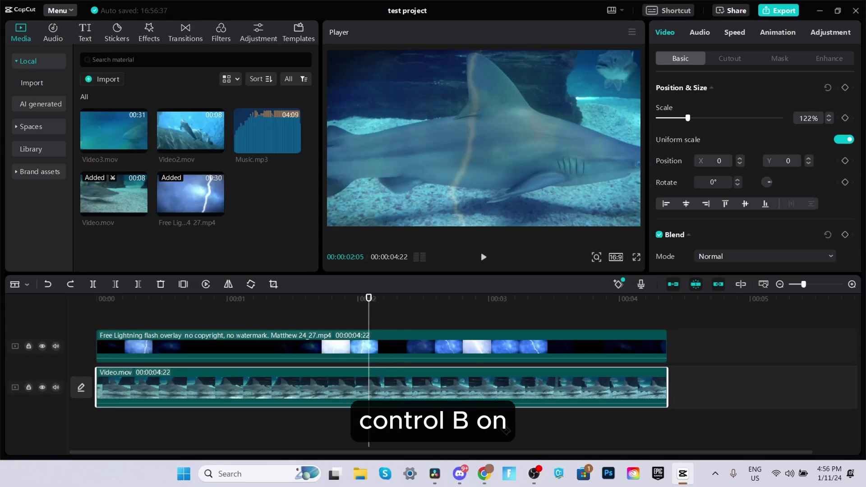
{"action": "key", "text": "ctrl+b"}
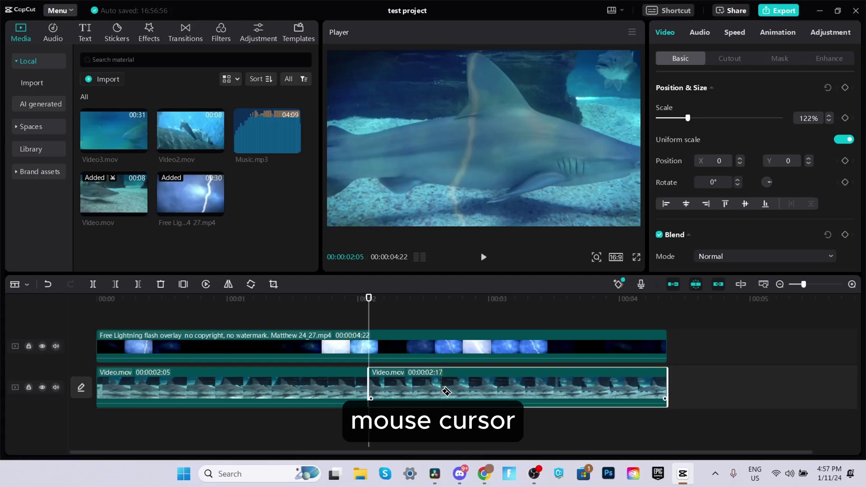
{"action": "key", "text": "a"}
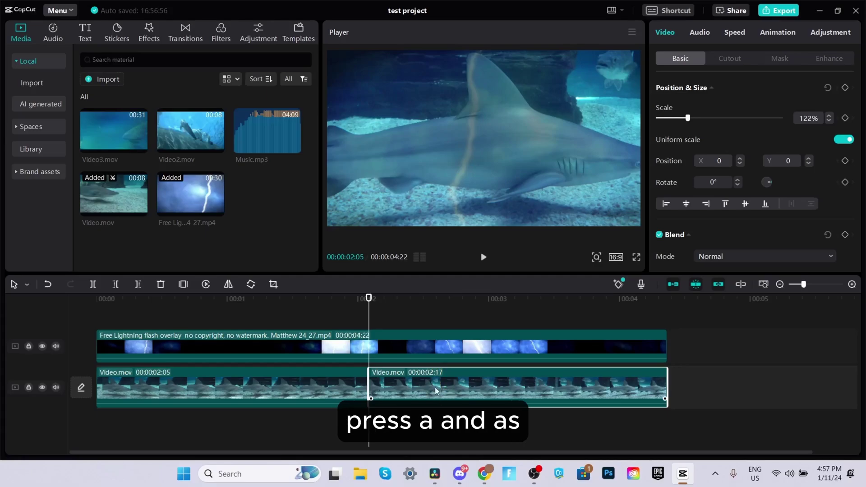
{"action": "mouse_move", "coordinate": [446, 388]}
{"action": "left_mouse_down"}
{"action": "mouse_move", "coordinate": [493, 400]}
{"action": "mouse_move", "coordinate": [446, 388]}
{"action": "left_mouse_up"}
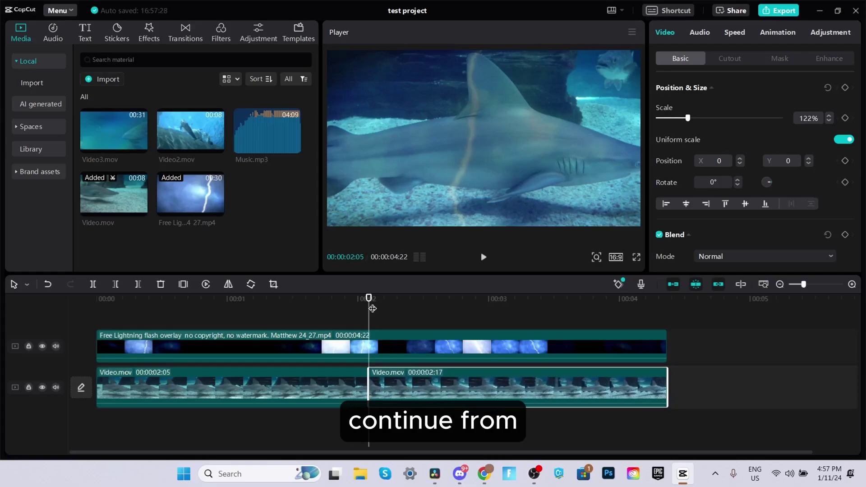
Step: Try deleting the second part of the split Video.mov clip and trimming the clip's end edge instead, and deselect it
{"action": "key", "text": "b"}
{"action": "key", "text": "a"}
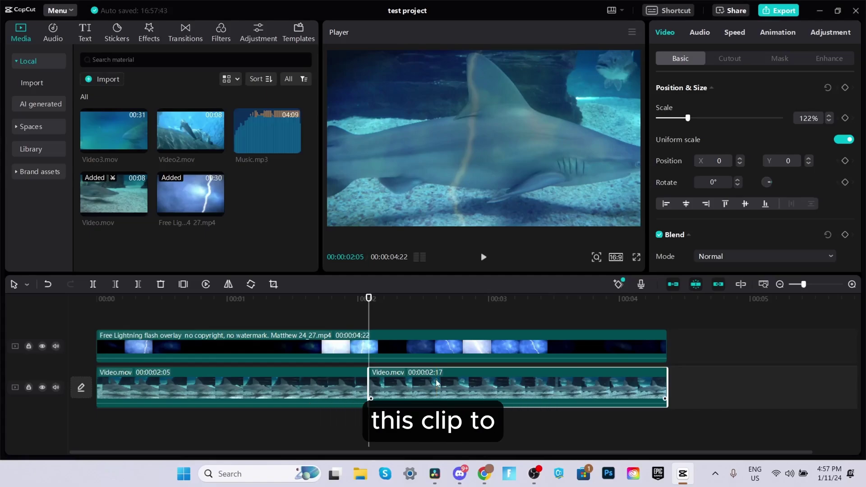
{"action": "key", "text": "Delete"}
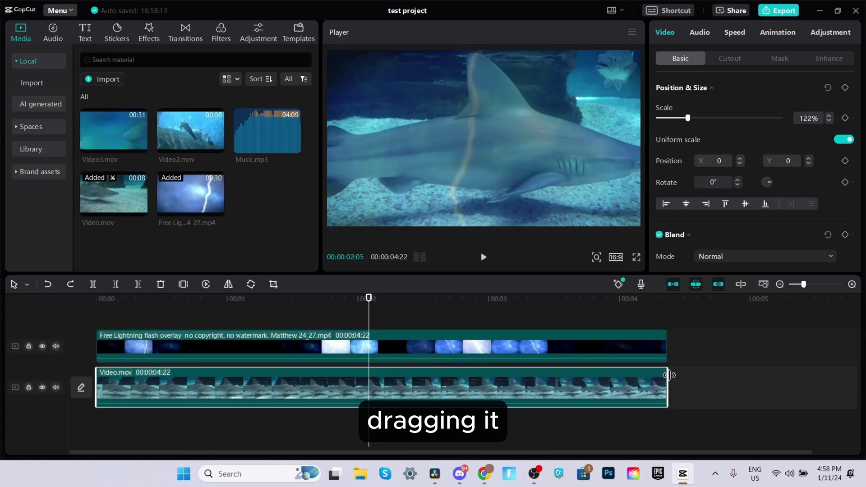
{"action": "mouse_move", "coordinate": [668, 378]}
{"action": "left_mouse_down"}
{"action": "mouse_move", "coordinate": [643, 377]}
{"action": "mouse_move", "coordinate": [667, 377]}
{"action": "left_mouse_up"}
{"action": "left_click", "coordinate": [696, 392]}
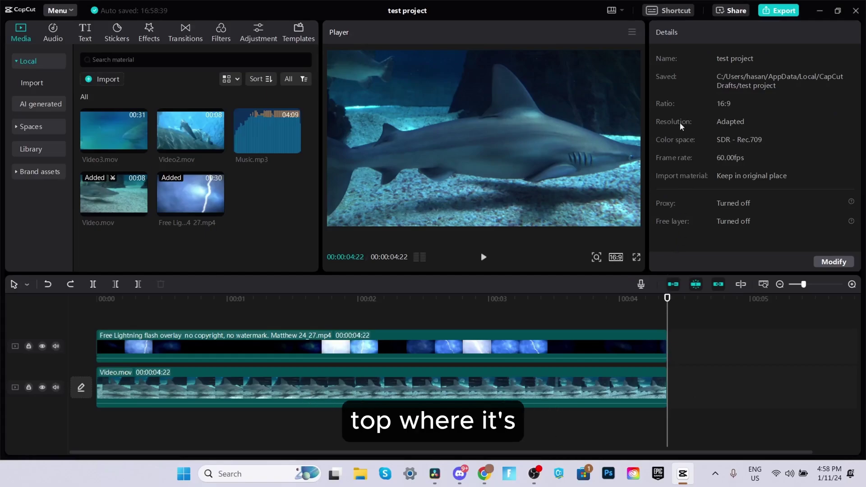
Step: In the shortcut settings, try N for Split mode without overriding the conflict, and save the shortcut as B
{"action": "left_click", "coordinate": [669, 10]}
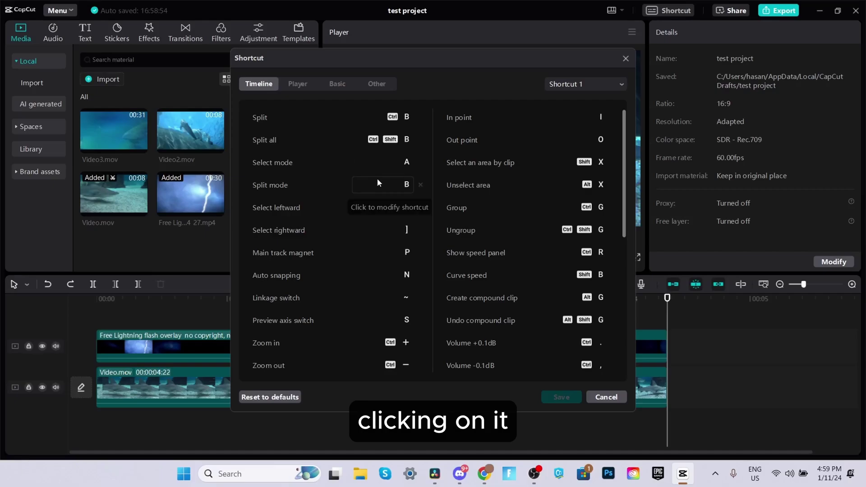
{"action": "left_click", "coordinate": [418, 185]}
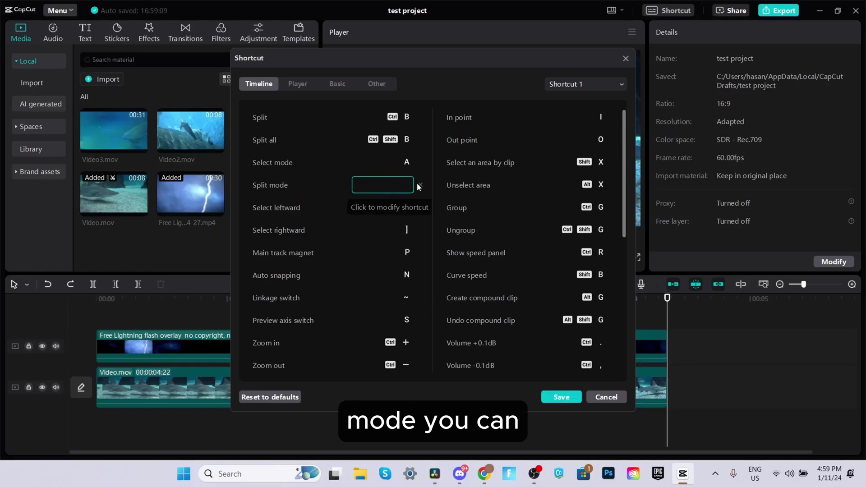
{"action": "left_click", "coordinate": [394, 184]}
{"action": "key", "text": "n"}
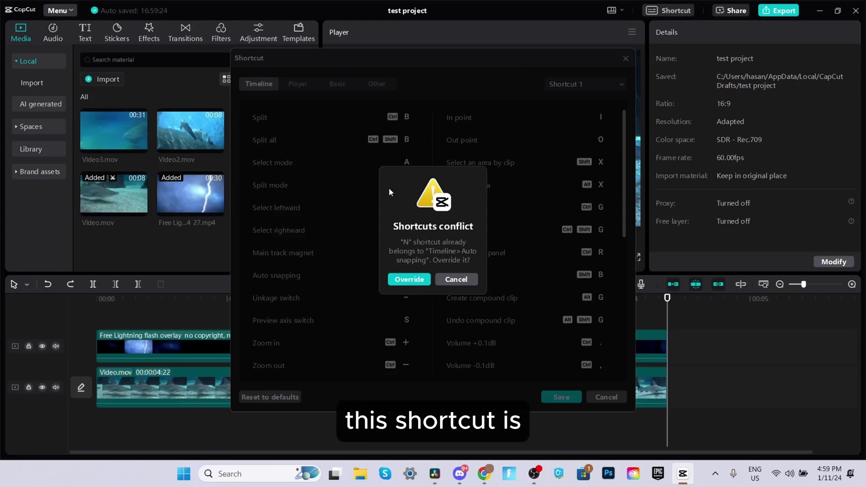
{"action": "left_click", "coordinate": [452, 280]}
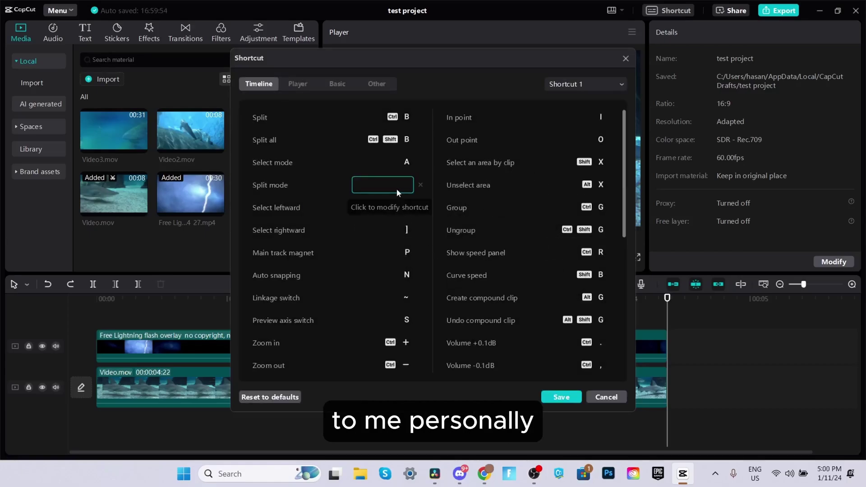
{"action": "key", "text": "b"}
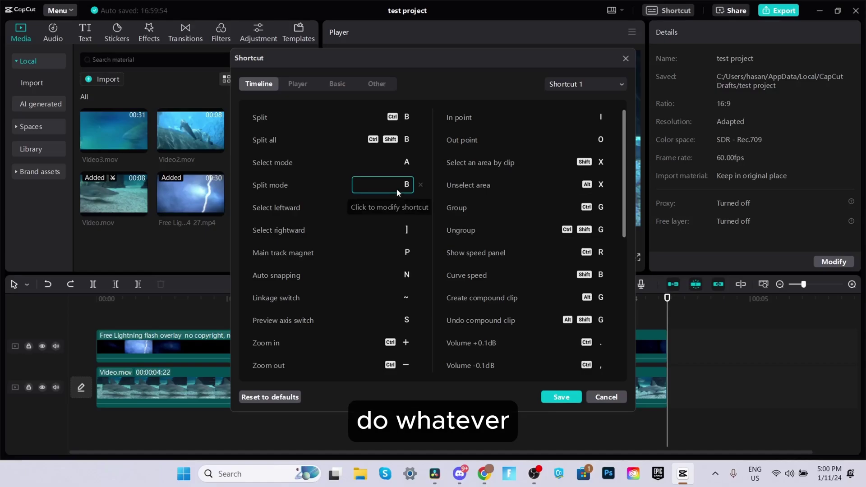
{"action": "left_click", "coordinate": [572, 396]}
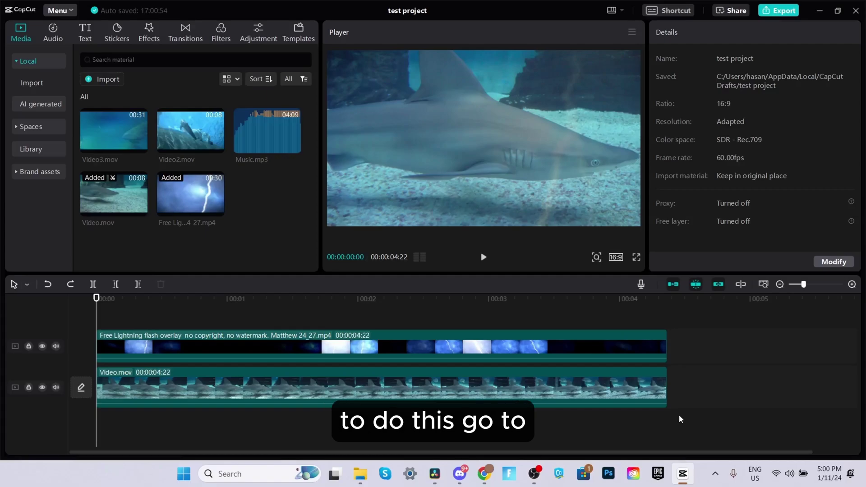
Step: Add the brand_text_1 text preset at the start of the timeline, on a new track above the lightning overlay
{"action": "left_click", "coordinate": [86, 34]}
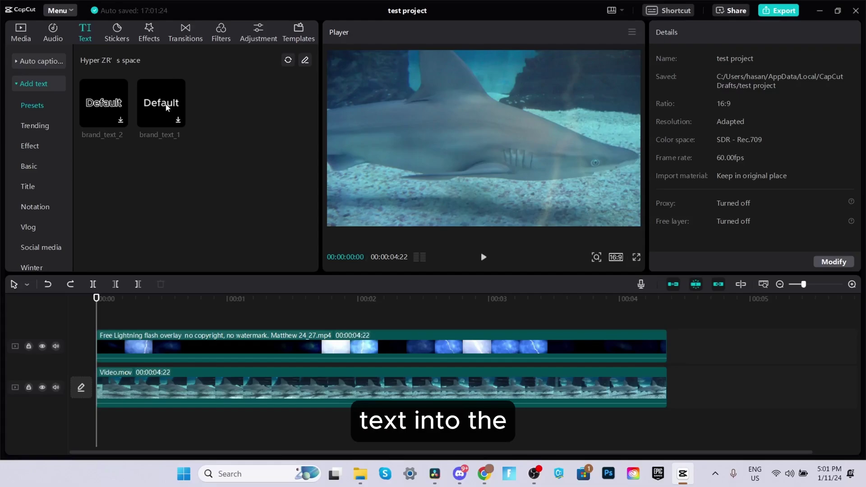
{"action": "left_click_drag", "start_coordinate": [167, 107], "coordinate": [100, 322]}
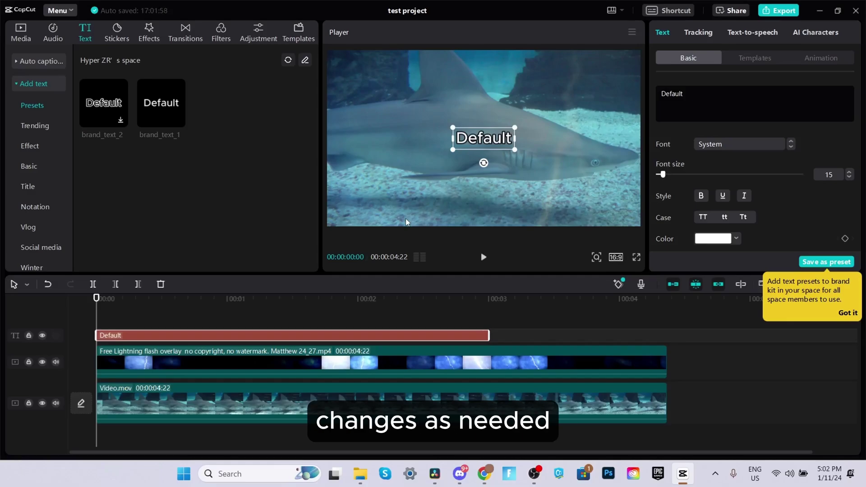
Step: Try the bold, italic and underline styles on the Default text
{"action": "left_click", "coordinate": [702, 196]}
{"action": "left_click", "coordinate": [744, 196]}
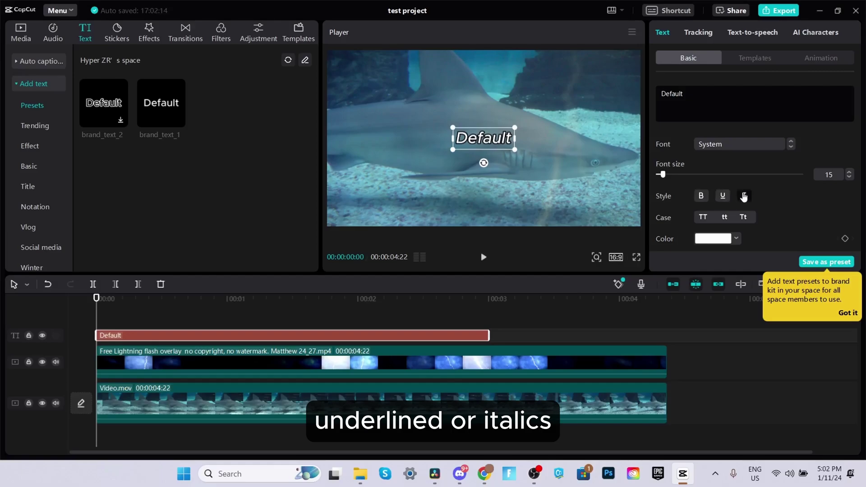
{"action": "left_click", "coordinate": [723, 196]}
Step: Set the Default text's stroke thickness to 29, leaving its opacity at 100% and the stroke colour black
{"action": "scroll", "coordinate": [704, 172], "scroll_direction": "down", "scroll_amount": 5}
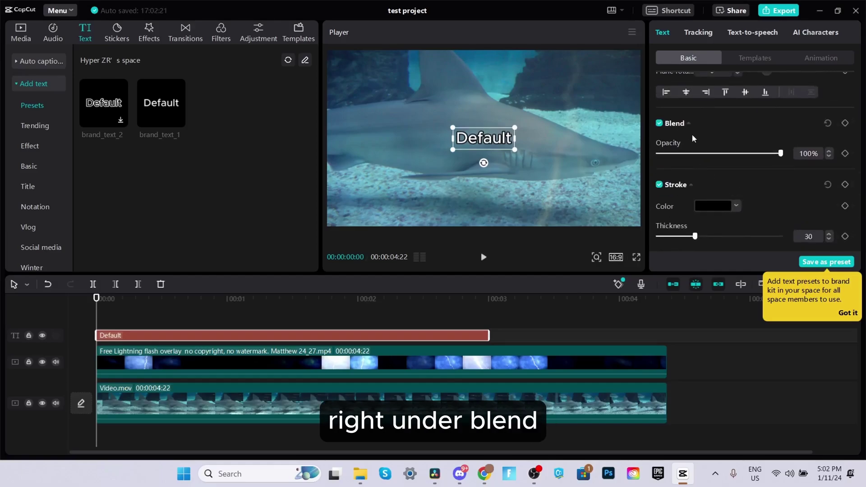
{"action": "mouse_move", "coordinate": [781, 153]}
{"action": "left_mouse_down"}
{"action": "mouse_move", "coordinate": [681, 153]}
{"action": "mouse_move", "coordinate": [780, 154]}
{"action": "left_mouse_up"}
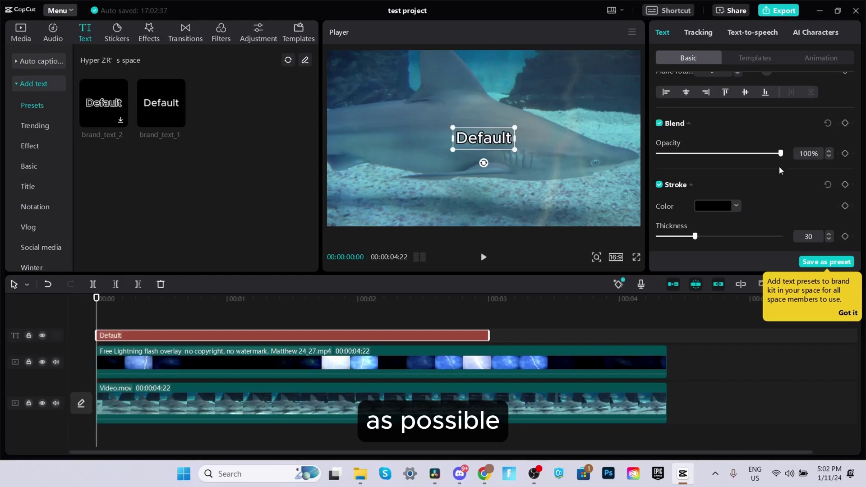
{"action": "scroll", "coordinate": [780, 170], "scroll_direction": "down", "scroll_amount": 1}
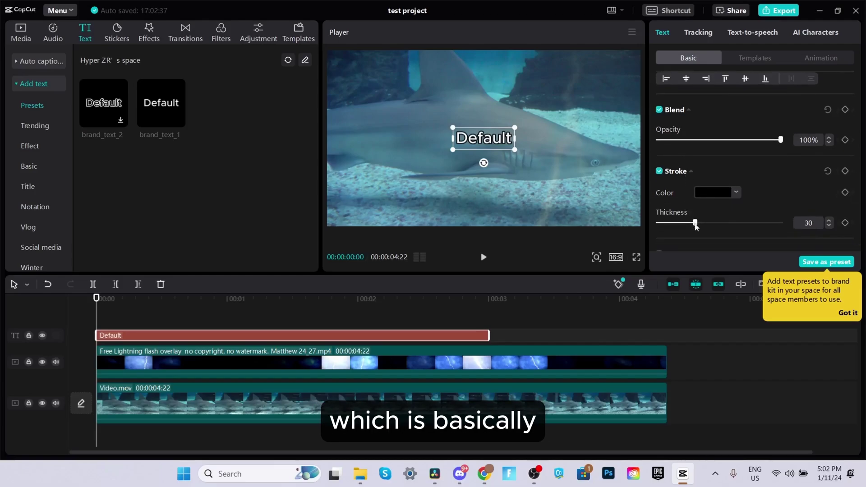
{"action": "mouse_move", "coordinate": [696, 223]}
{"action": "left_mouse_down"}
{"action": "mouse_move", "coordinate": [751, 224]}
{"action": "mouse_move", "coordinate": [664, 223]}
{"action": "mouse_move", "coordinate": [717, 223]}
{"action": "mouse_move", "coordinate": [693, 225]}
{"action": "mouse_move", "coordinate": [829, 191]}
{"action": "mouse_move", "coordinate": [657, 286]}
{"action": "left_mouse_up"}
{"action": "left_click", "coordinate": [711, 193]}
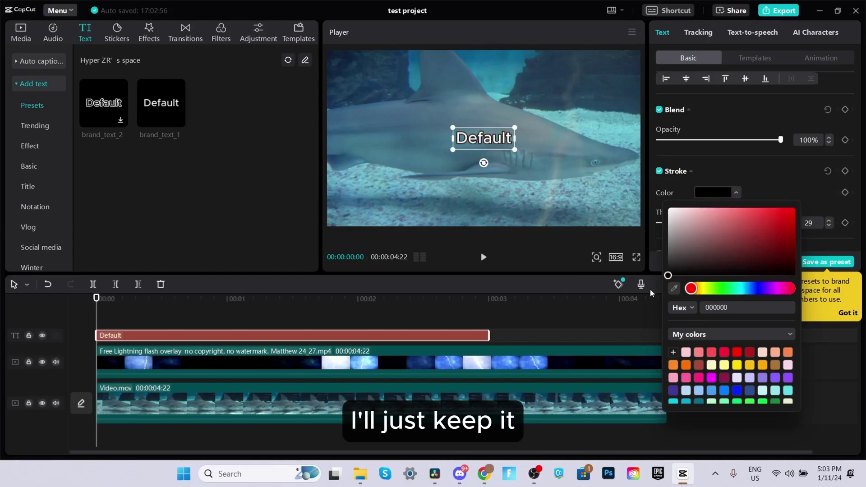
{"action": "left_click", "coordinate": [785, 163]}
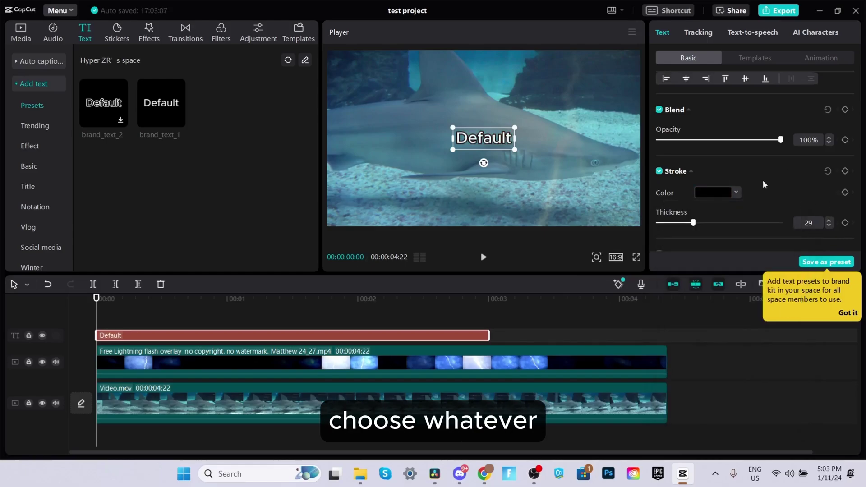
Step: Turn on the text's shadow and set its opacity to 55%, bluriness to 4%, distance to 7 and angle to -41°
{"action": "scroll", "coordinate": [763, 180], "scroll_direction": "down", "scroll_amount": 3}
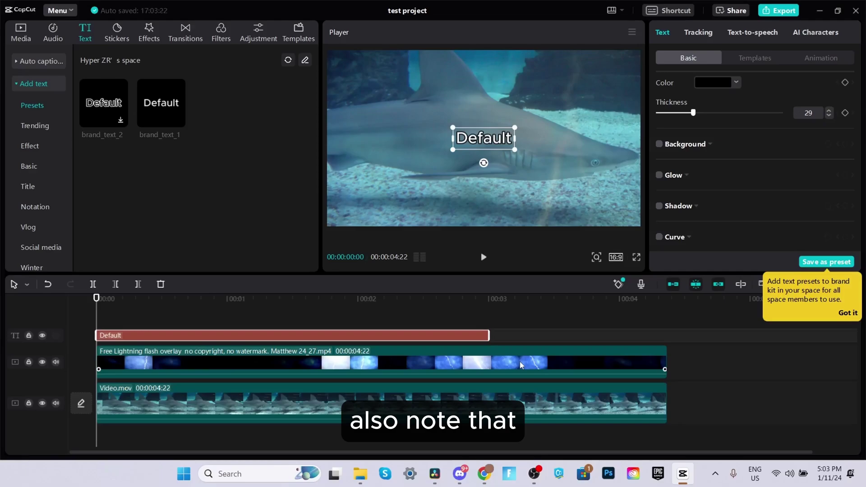
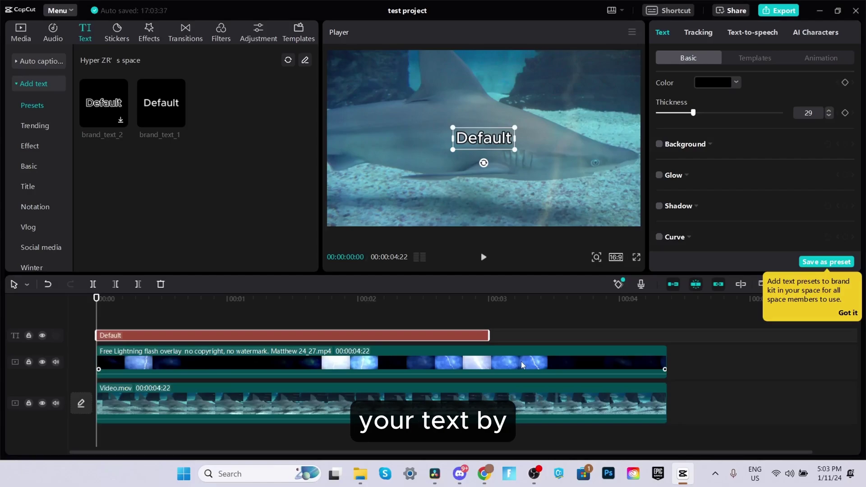
{"action": "left_click", "coordinate": [659, 207]}
{"action": "scroll", "coordinate": [681, 194], "scroll_direction": "down", "scroll_amount": 3}
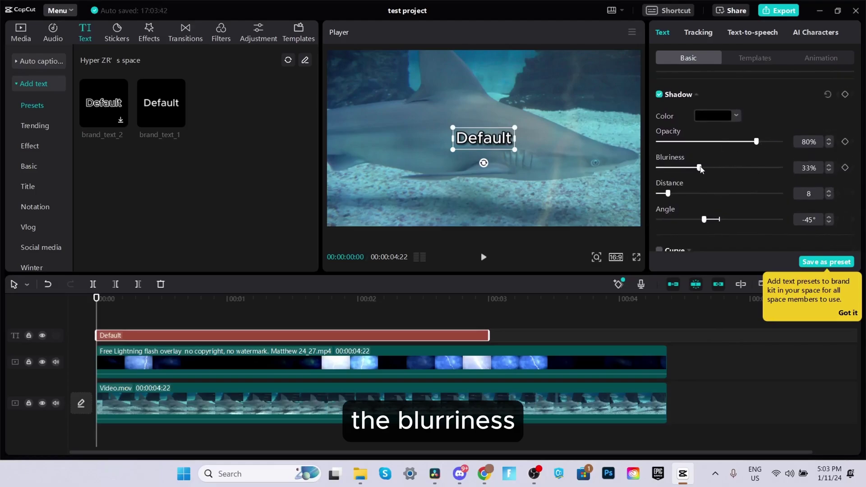
{"action": "left_click_drag", "start_coordinate": [700, 167], "coordinate": [702, 167]}
{"action": "mouse_move", "coordinate": [668, 194]}
{"action": "left_mouse_down"}
{"action": "mouse_move", "coordinate": [701, 194]}
{"action": "mouse_move", "coordinate": [694, 219]}
{"action": "left_mouse_up"}
Step: Turn on a background behind the Default text and try its style, colour and opacity options
{"action": "scroll", "coordinate": [708, 202], "scroll_direction": "up", "scroll_amount": 5}
{"action": "scroll", "coordinate": [708, 203], "scroll_direction": "down", "scroll_amount": 1}
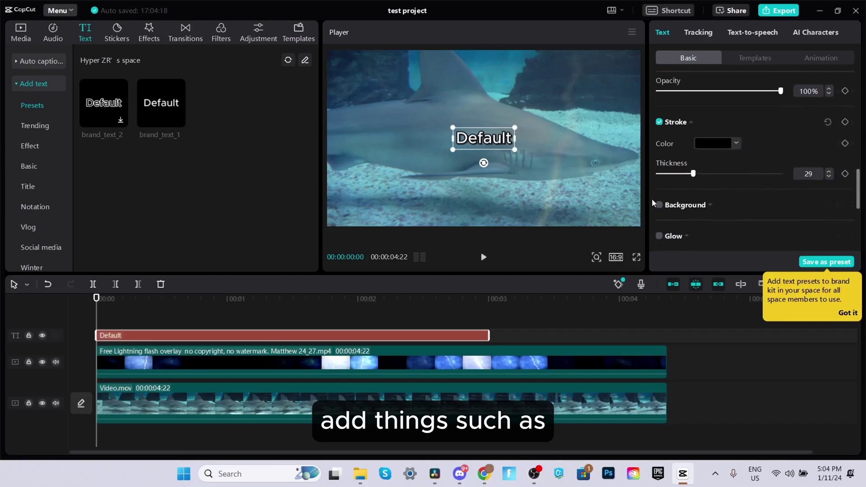
{"action": "left_click", "coordinate": [659, 204]}
{"action": "scroll", "coordinate": [681, 180], "scroll_direction": "down", "scroll_amount": 2}
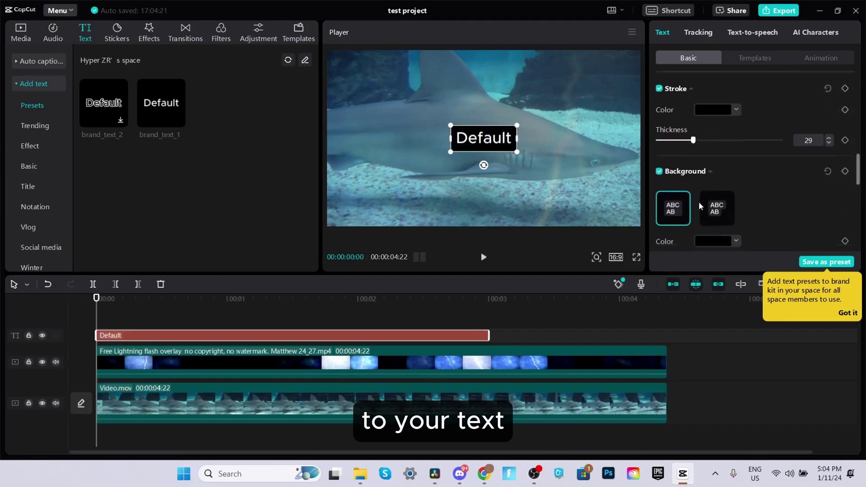
{"action": "scroll", "coordinate": [699, 202], "scroll_direction": "down", "scroll_amount": 2}
{"action": "left_click", "coordinate": [718, 136]}
{"action": "left_click", "coordinate": [712, 183]}
{"action": "left_click_drag", "start_coordinate": [712, 183], "coordinate": [816, 143]}
{"action": "left_click", "coordinate": [816, 143]}
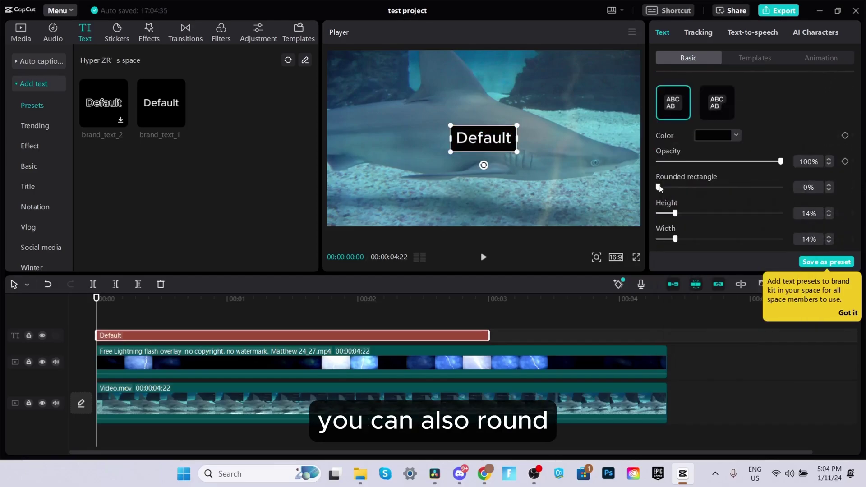
Step: Try rounding the corners of the text background and turn the background off
{"action": "left_click_drag", "start_coordinate": [659, 187], "coordinate": [710, 187]}
{"action": "scroll", "coordinate": [744, 158], "scroll_direction": "down", "scroll_amount": 3}
{"action": "left_click", "coordinate": [660, 122]}
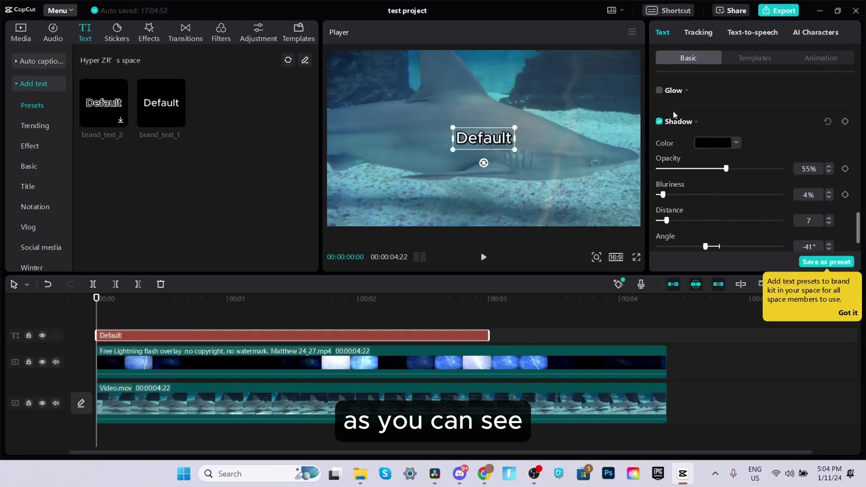
Step: Turn on the text's glow with intensity 58 and range 35, and open its colour picker
{"action": "left_click", "coordinate": [660, 90]}
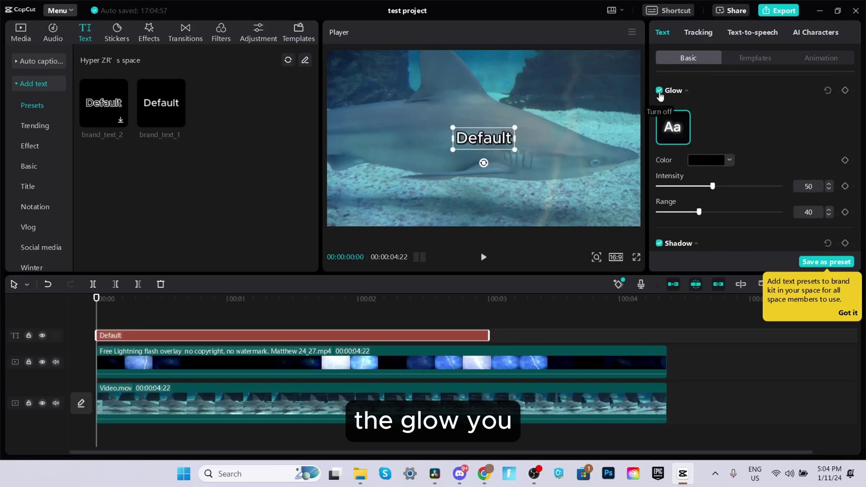
{"action": "left_click_drag", "start_coordinate": [720, 187], "coordinate": [753, 187]}
{"action": "mouse_move", "coordinate": [699, 212]}
{"action": "left_mouse_down"}
{"action": "mouse_move", "coordinate": [746, 213]}
{"action": "mouse_move", "coordinate": [692, 213]}
{"action": "left_mouse_up"}
{"action": "left_click_drag", "start_coordinate": [752, 187], "coordinate": [721, 187]}
{"action": "left_click", "coordinate": [730, 160]}
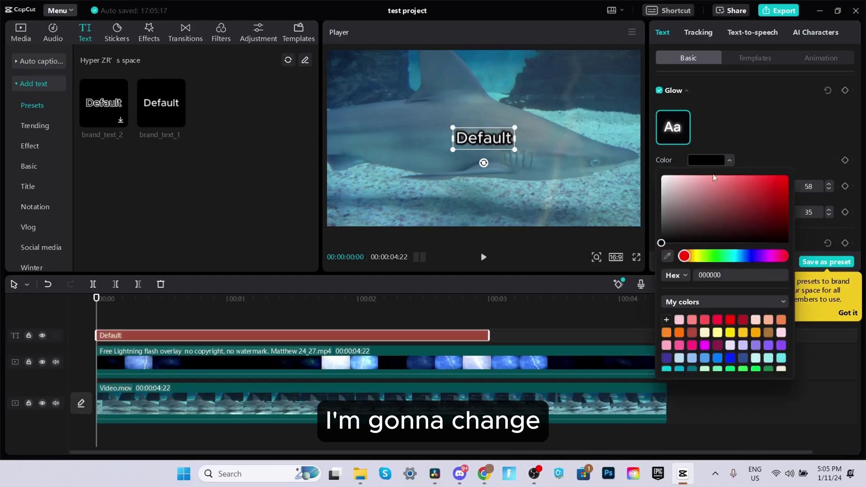
Step: Look through the Trending text templates in the text library
{"action": "left_click", "coordinate": [34, 126]}
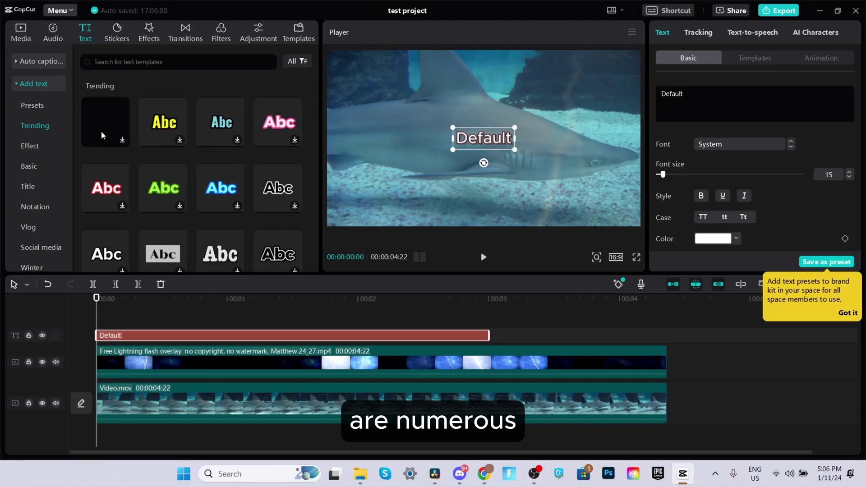
{"action": "scroll", "coordinate": [163, 130], "scroll_direction": "down", "scroll_amount": 3}
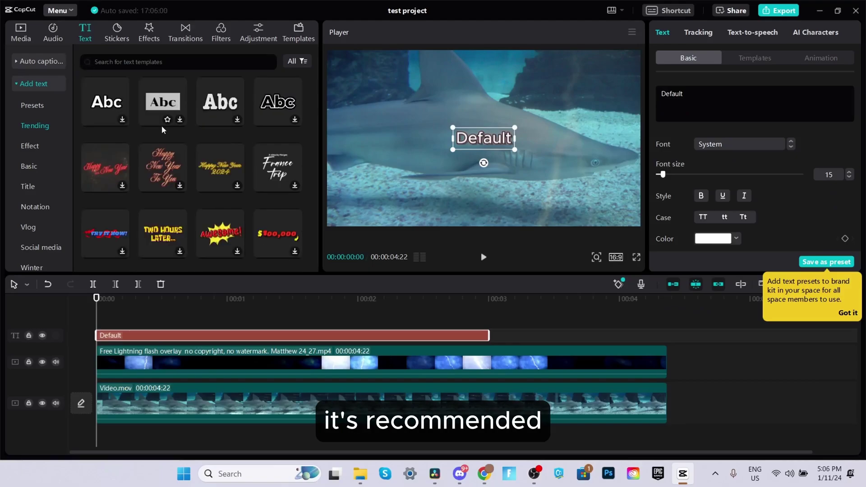
{"action": "scroll", "coordinate": [162, 129], "scroll_direction": "down", "scroll_amount": 5}
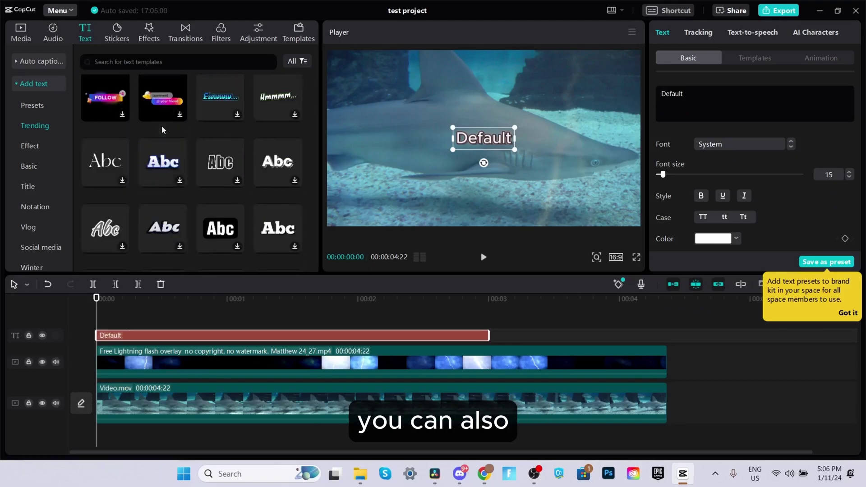
{"action": "left_click", "coordinate": [49, 138]}
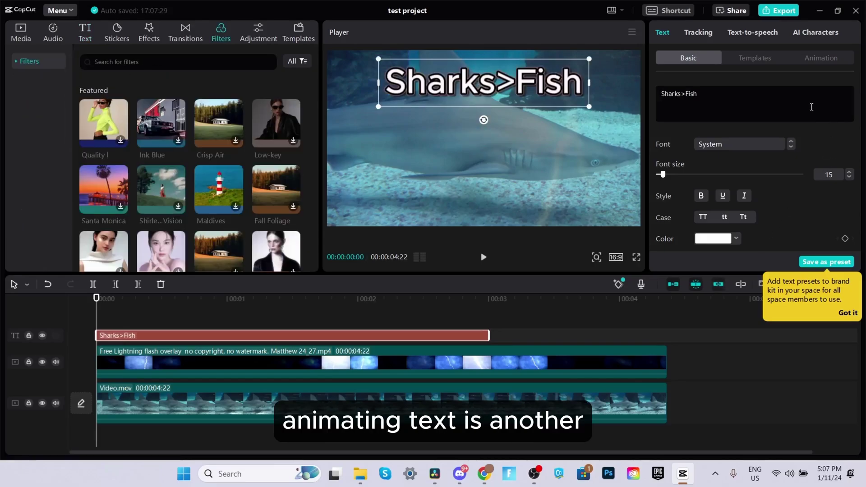
Step: Look through the In and Out animations and the text templates available for the Sharks>Fish text
{"action": "left_click", "coordinate": [802, 60]}
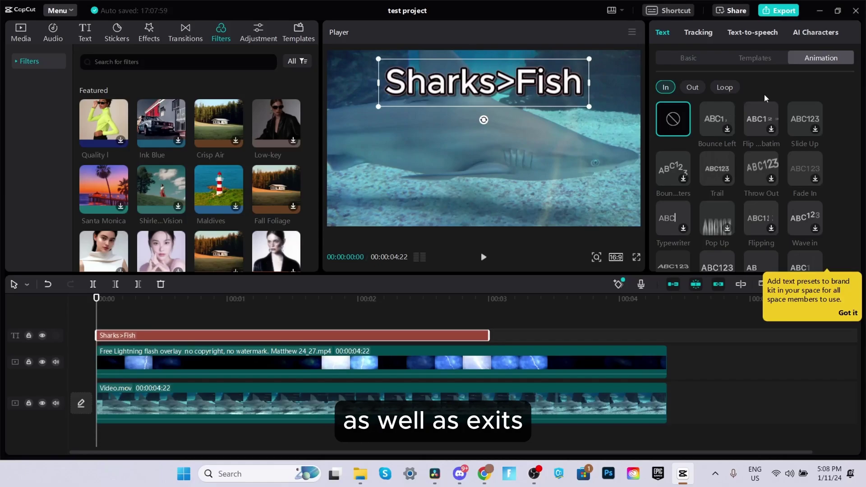
{"action": "scroll", "coordinate": [699, 115], "scroll_direction": "down", "scroll_amount": 1}
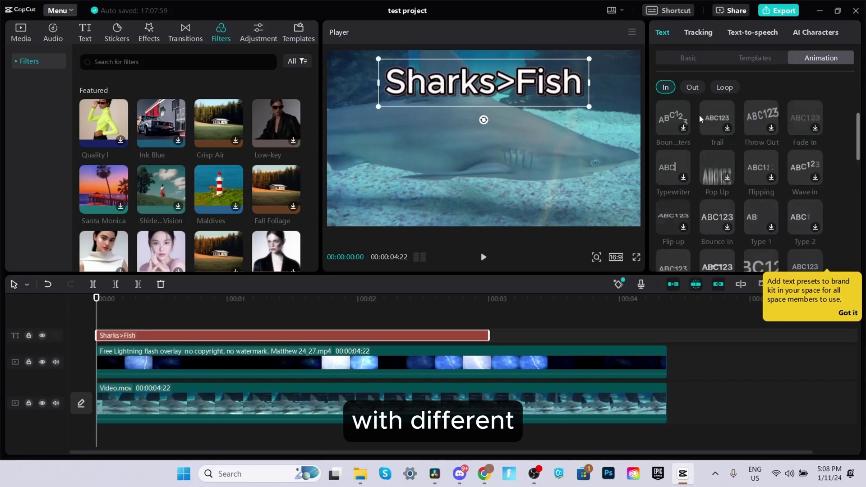
{"action": "left_click", "coordinate": [693, 88]}
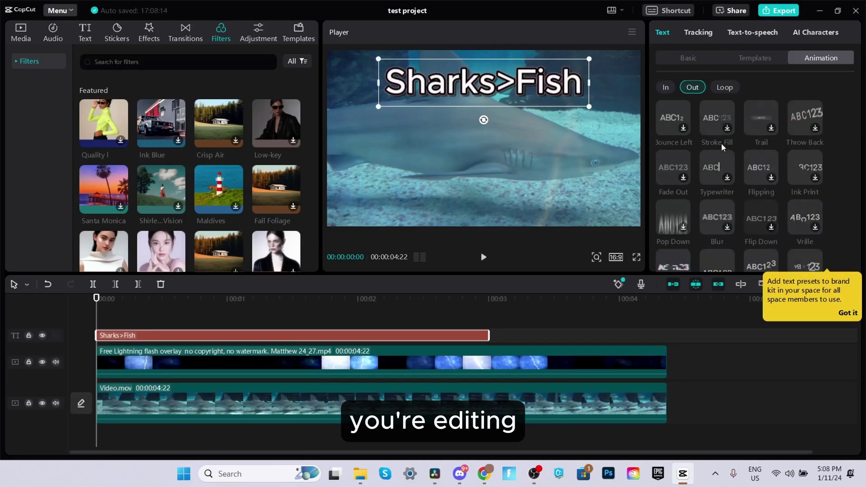
{"action": "left_click", "coordinate": [745, 58]}
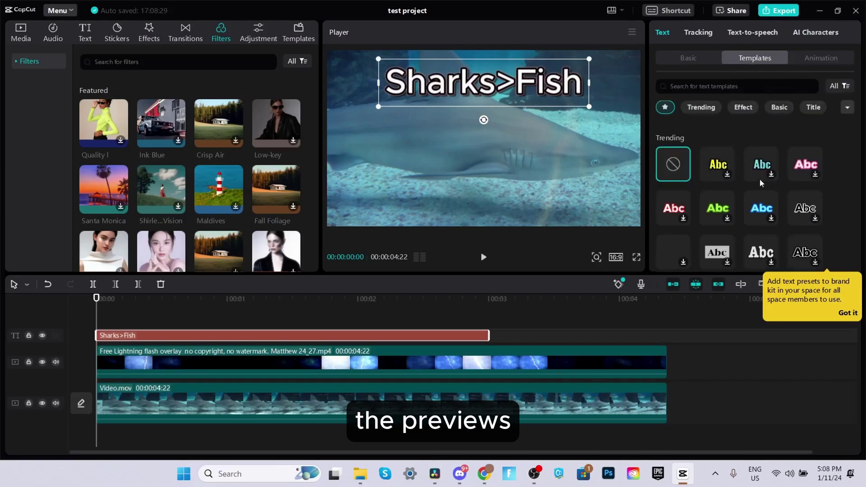
{"action": "scroll", "coordinate": [755, 181], "scroll_direction": "down", "scroll_amount": 1}
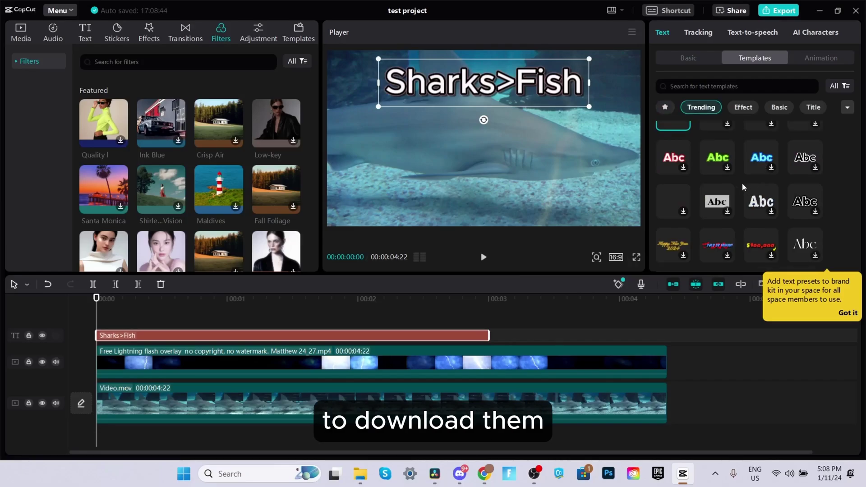